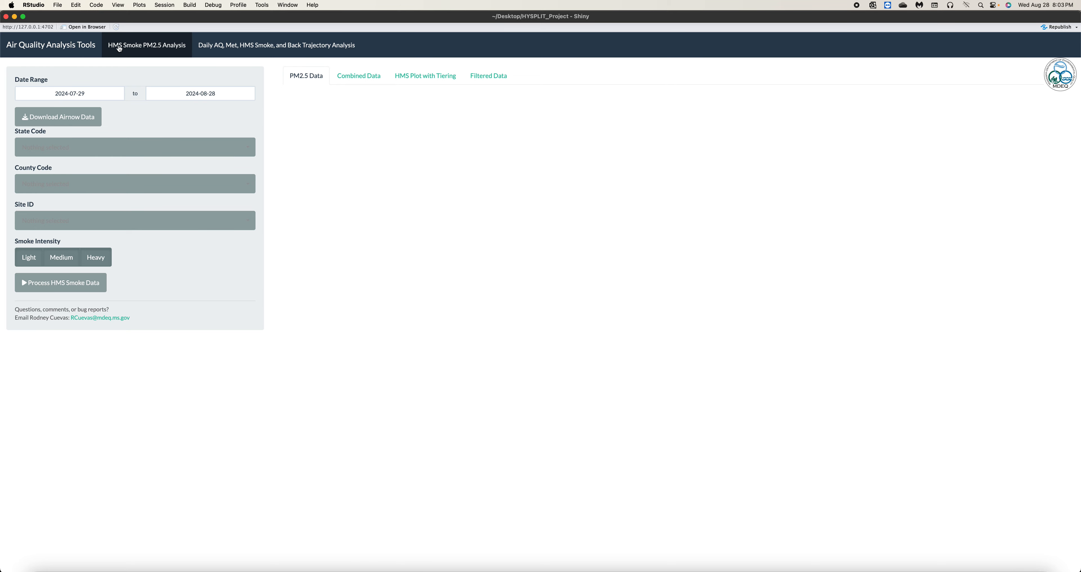
Set the start date of the HMS Smoke PM2.5 analysis range to 2023-06-15.
{"action": "left_click", "coordinate": [91, 91]}
{"action": "left_click", "coordinate": [133, 118]}
{"action": "left_click", "coordinate": [98, 94]}
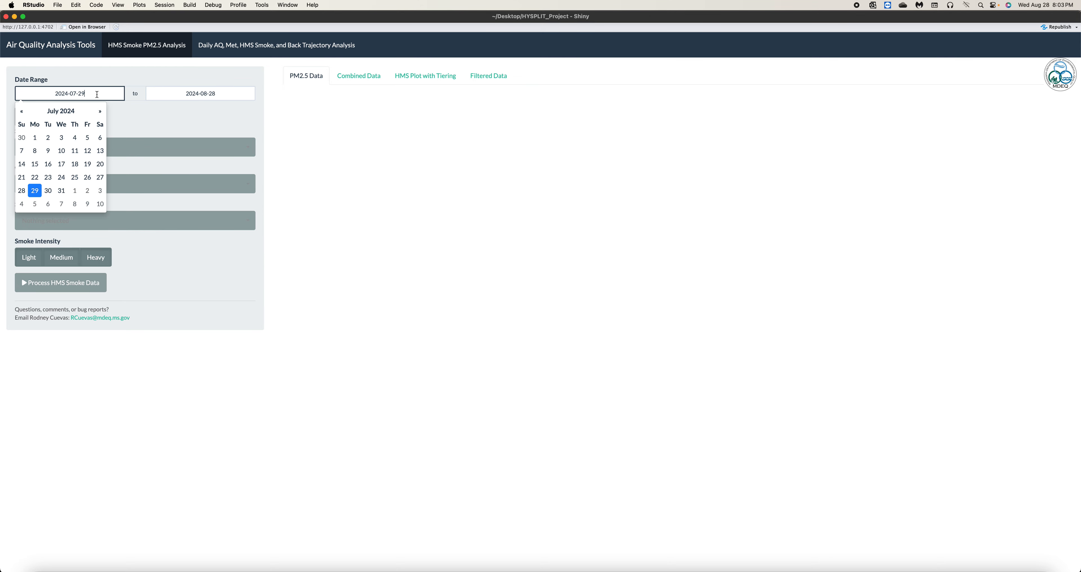
{"action": "left_click", "coordinate": [66, 113]}
{"action": "left_click", "coordinate": [49, 159]}
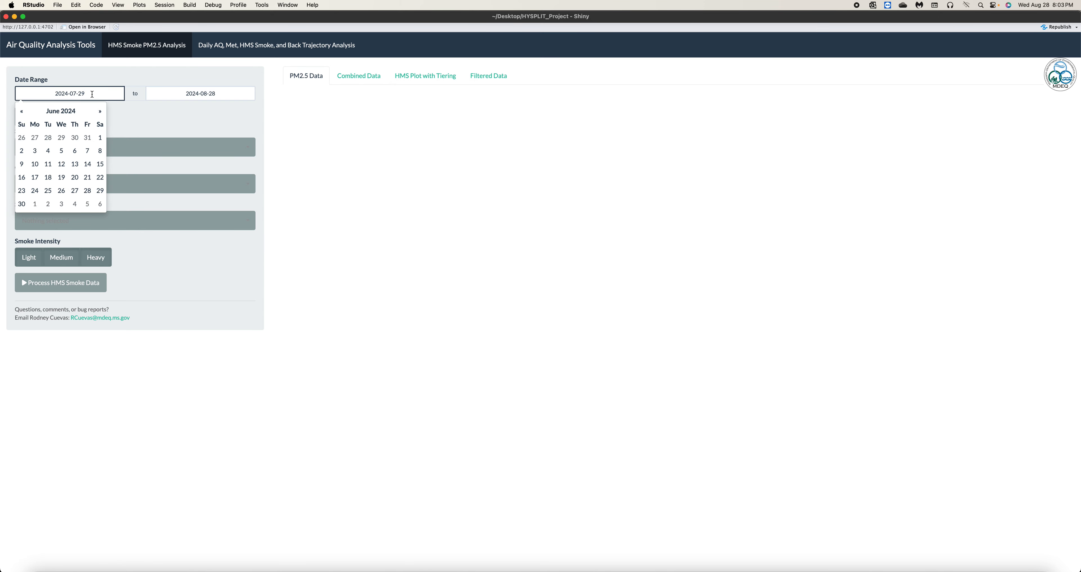
{"action": "left_click", "coordinate": [61, 112]}
{"action": "left_click", "coordinate": [62, 115]}
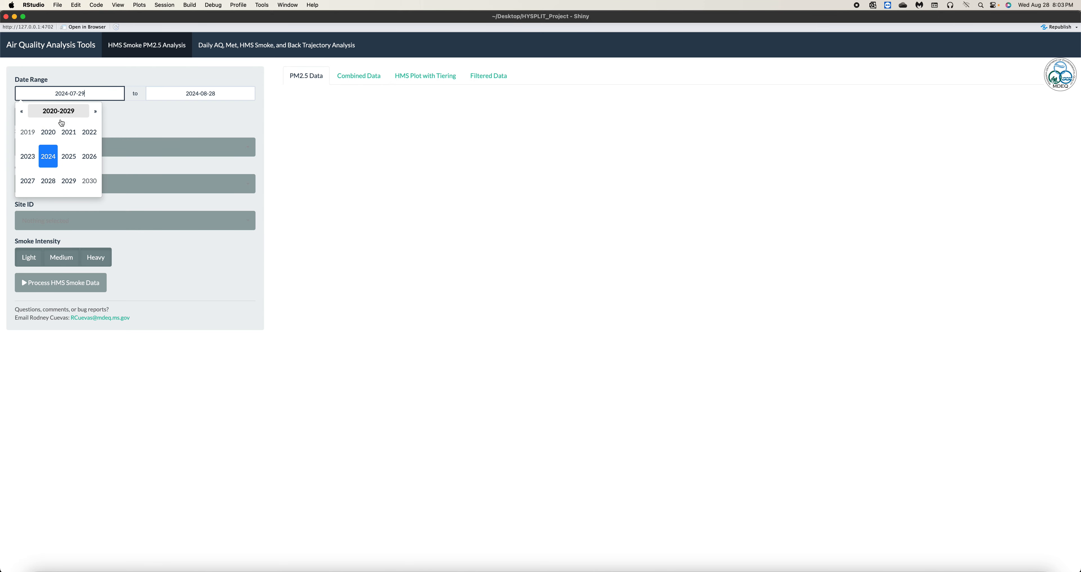
{"action": "left_click", "coordinate": [28, 156]}
{"action": "left_click", "coordinate": [67, 156]}
{"action": "left_click", "coordinate": [63, 111]}
{"action": "left_click", "coordinate": [49, 155]}
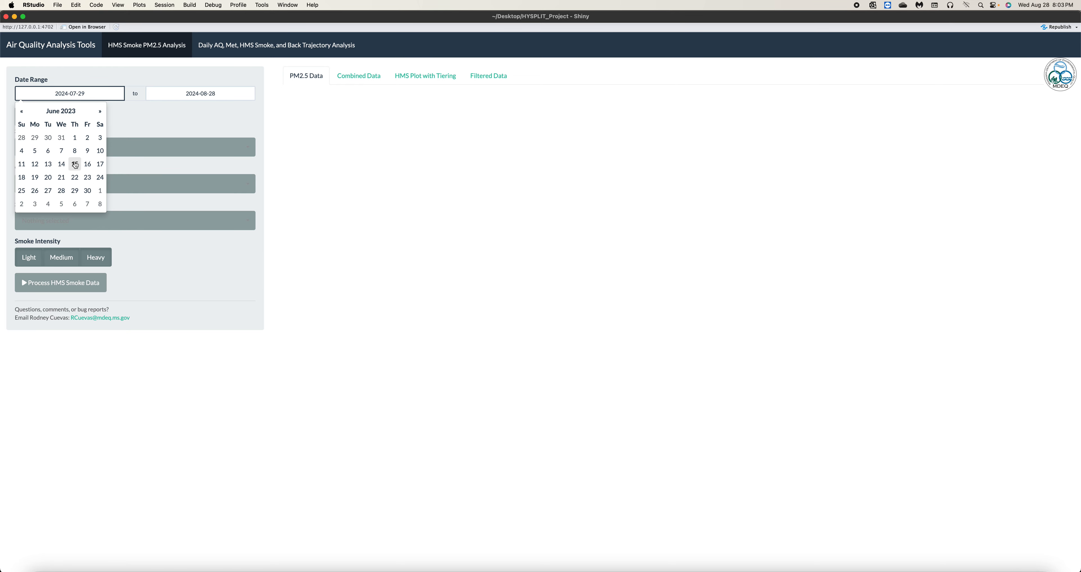
{"action": "left_click", "coordinate": [75, 165]}
Set the end date of the analysis range to 2023-06-30.
{"action": "left_click", "coordinate": [167, 97]}
{"action": "left_click", "coordinate": [189, 110]}
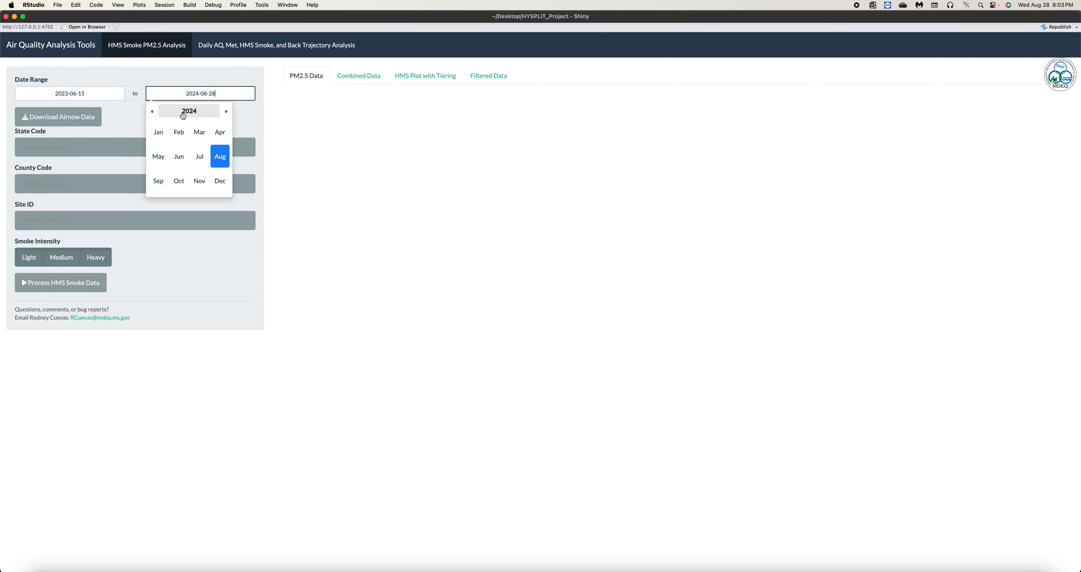
{"action": "left_click", "coordinate": [190, 111]}
{"action": "left_click", "coordinate": [158, 156]}
{"action": "left_click", "coordinate": [184, 162]}
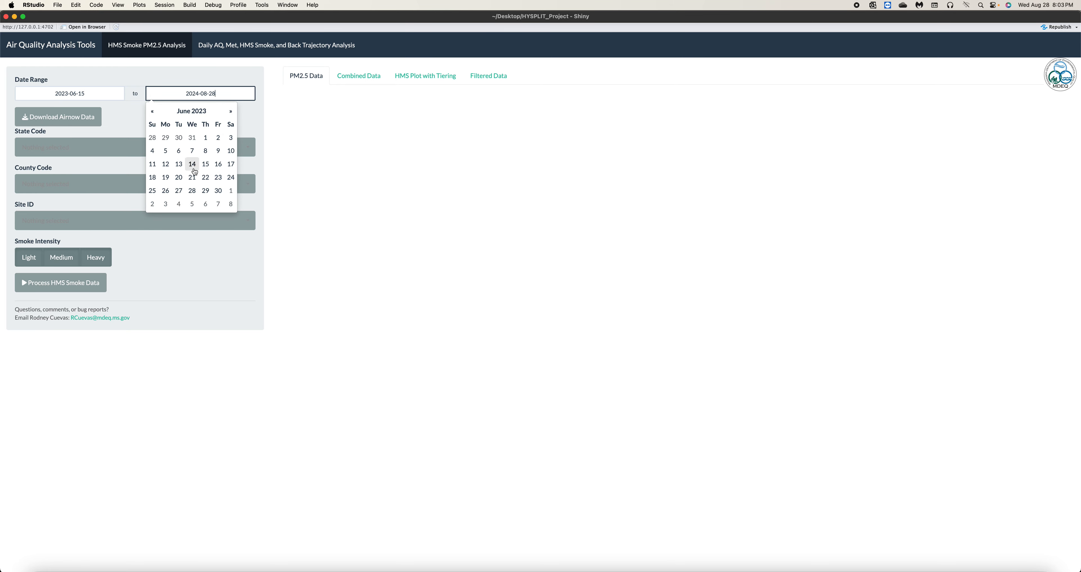
{"action": "left_click", "coordinate": [219, 191]}
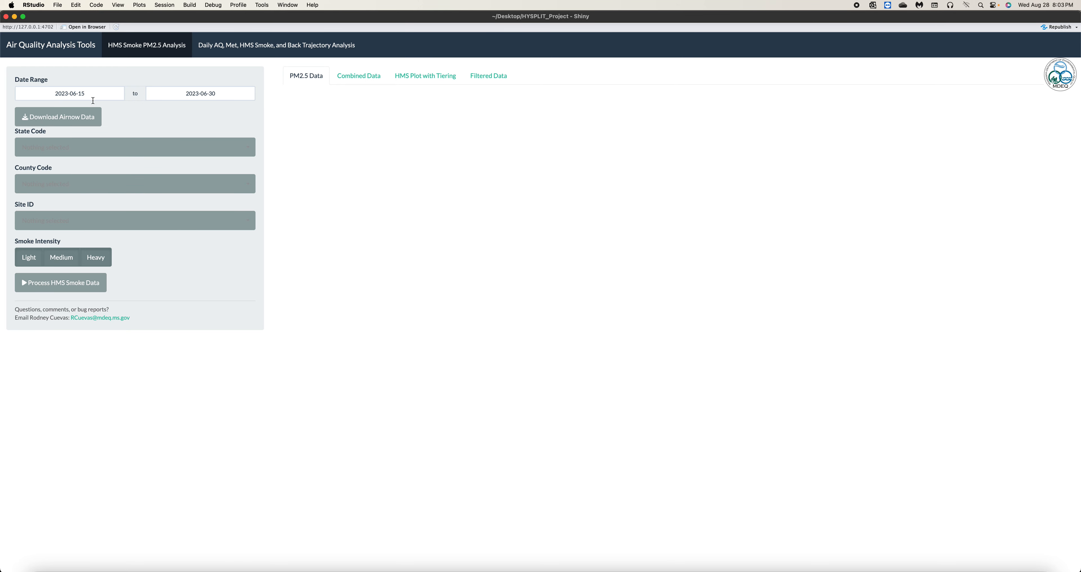
Download the Airnow data for the chosen date range and limit it to state code 28.
{"action": "left_click", "coordinate": [66, 118]}
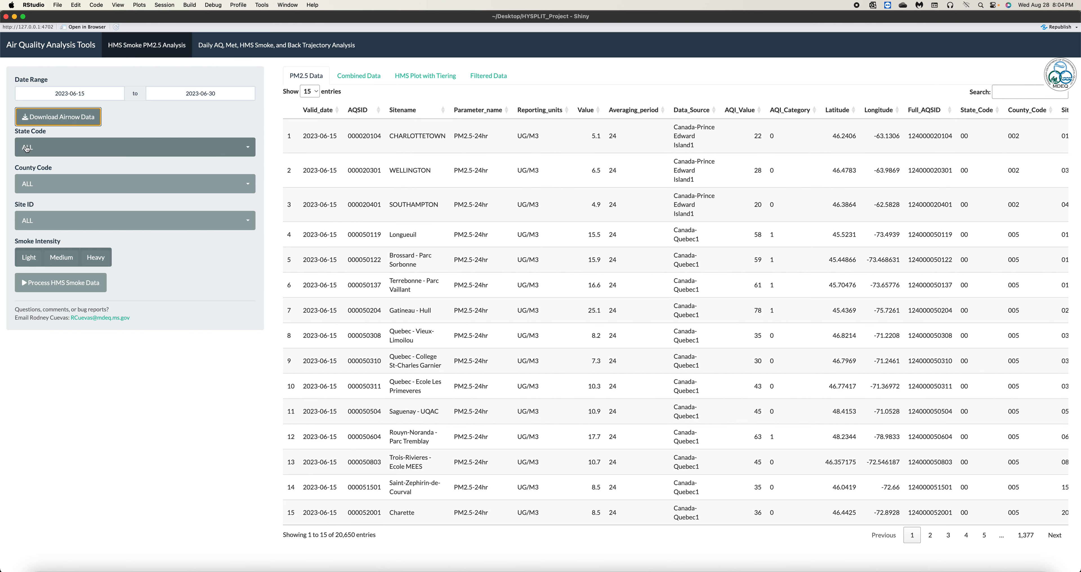
{"action": "left_click", "coordinate": [49, 151]}
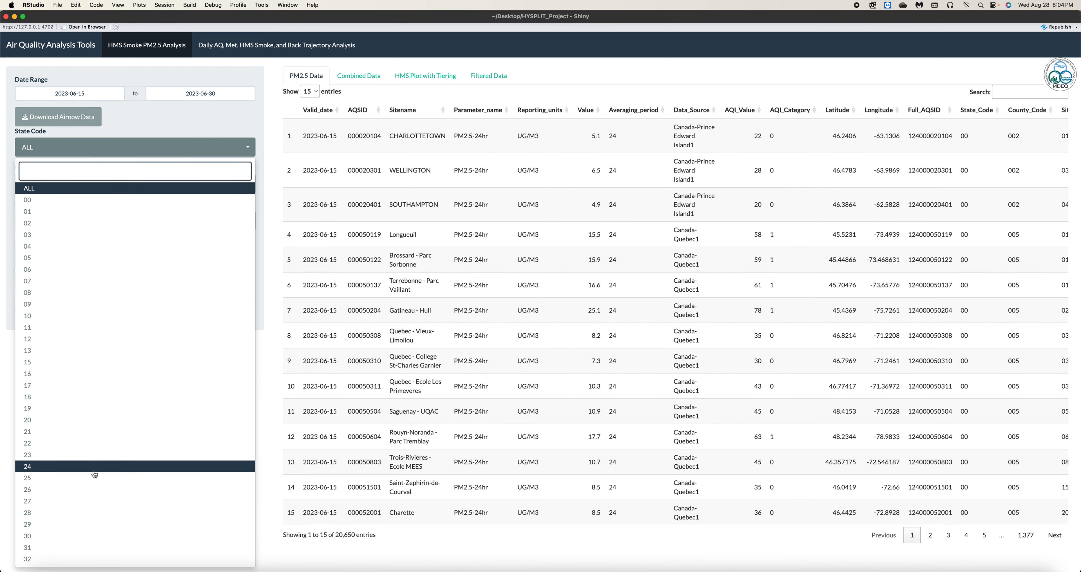
{"action": "scroll", "coordinate": [88, 462], "scroll_direction": "down", "scroll_amount": 3}
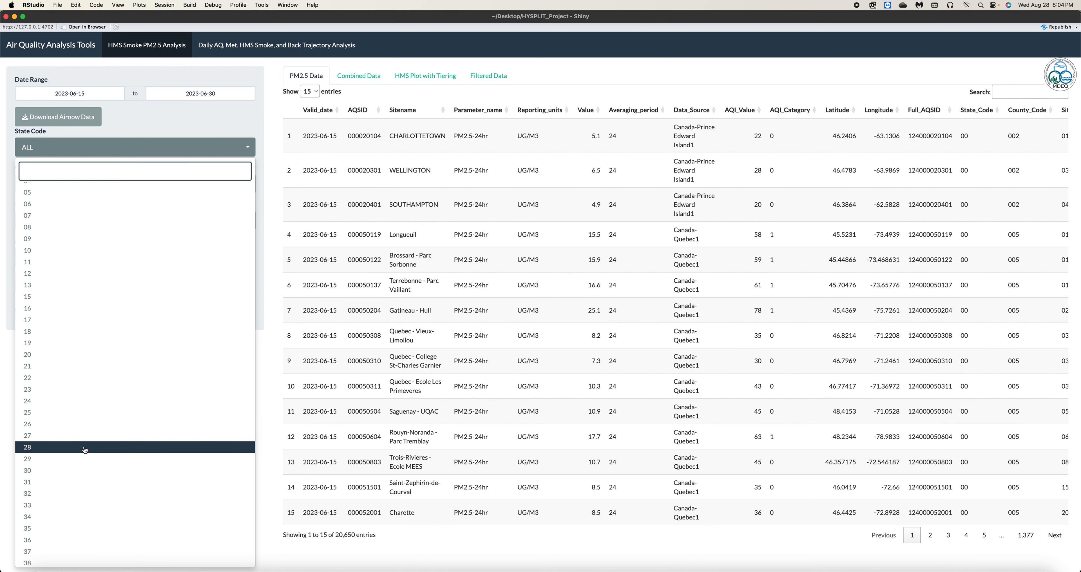
{"action": "left_click", "coordinate": [85, 448]}
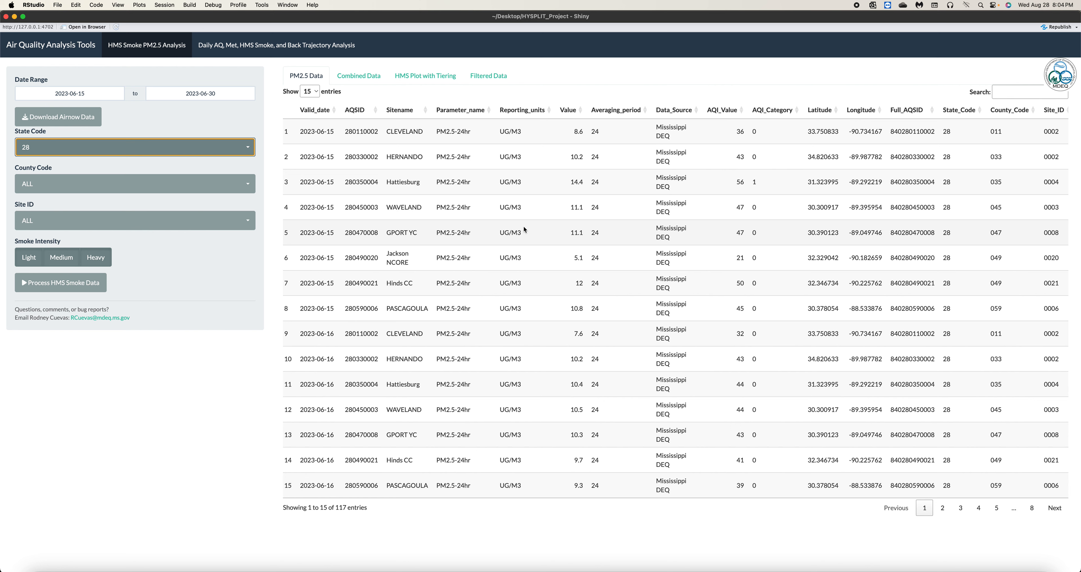
Process the HMS smoke data for all smoke intensities and open the combined data table.
{"action": "left_click", "coordinate": [49, 286]}
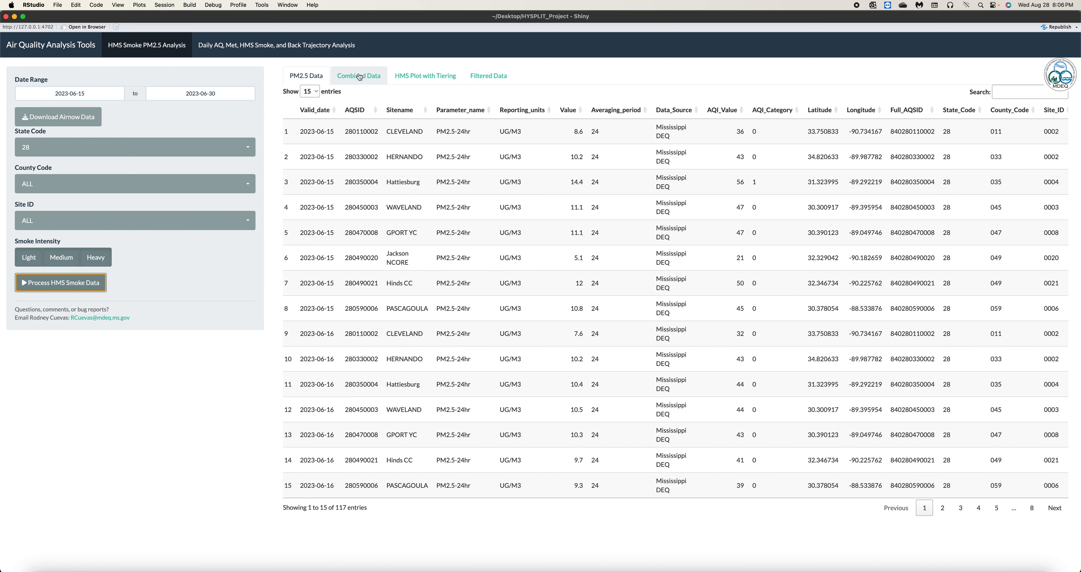
{"action": "left_click", "coordinate": [360, 76]}
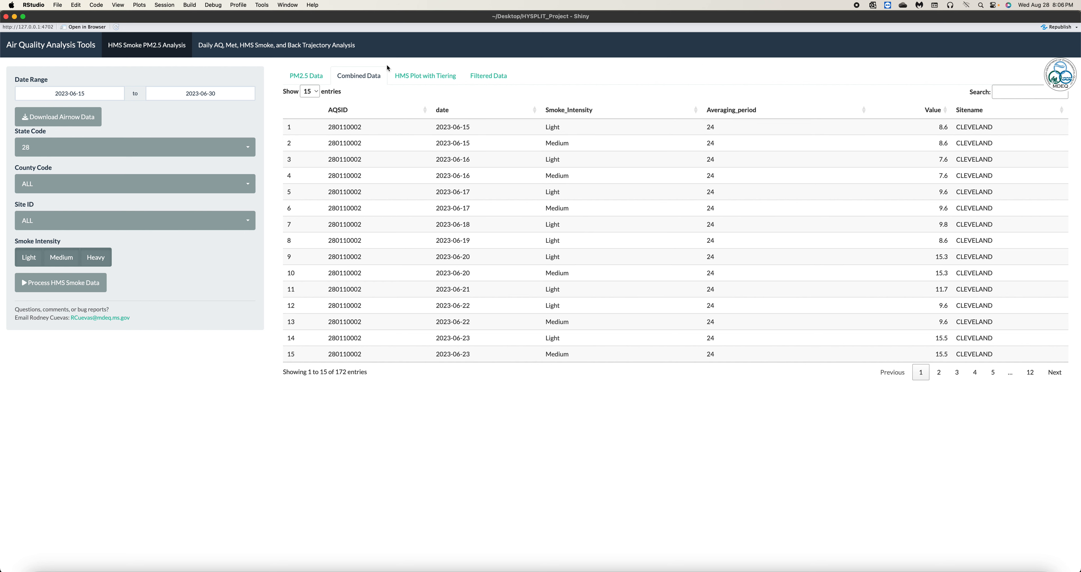
Generate the HMS plot with tiering for the HERNANDO site.
{"action": "left_click", "coordinate": [418, 79]}
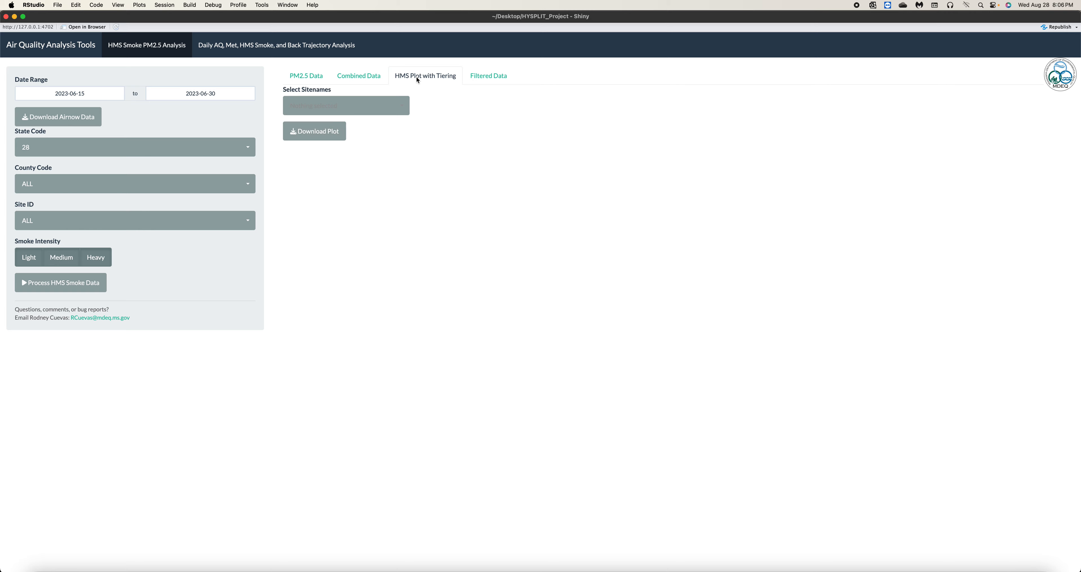
{"action": "left_click", "coordinate": [361, 108]}
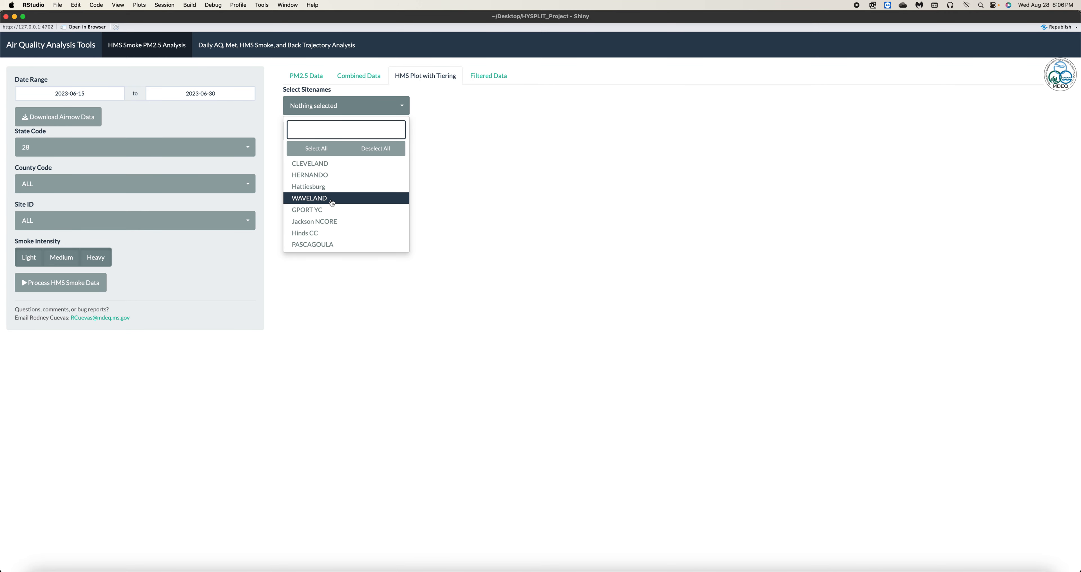
{"action": "left_click", "coordinate": [337, 180]}
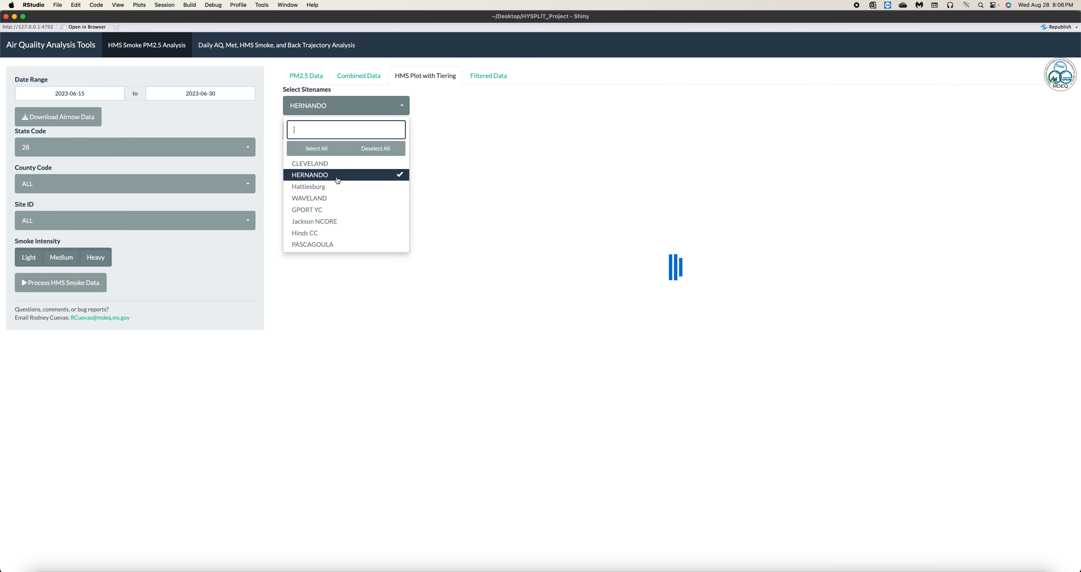
{"action": "left_click", "coordinate": [587, 198]}
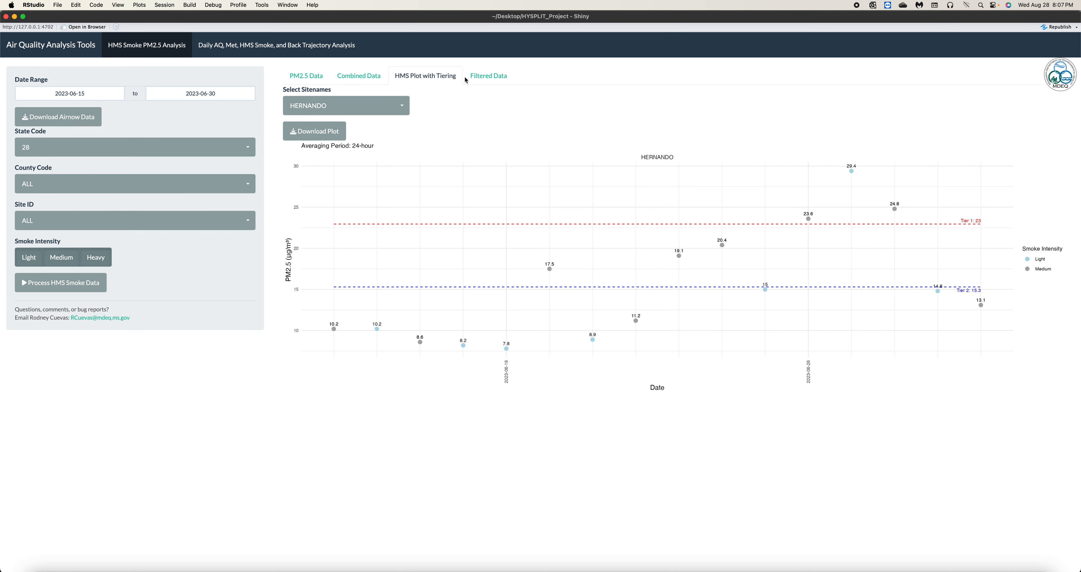
Open the filtered data and compare the entries with Light smoke intensity included and excluded.
{"action": "left_click", "coordinate": [489, 78]}
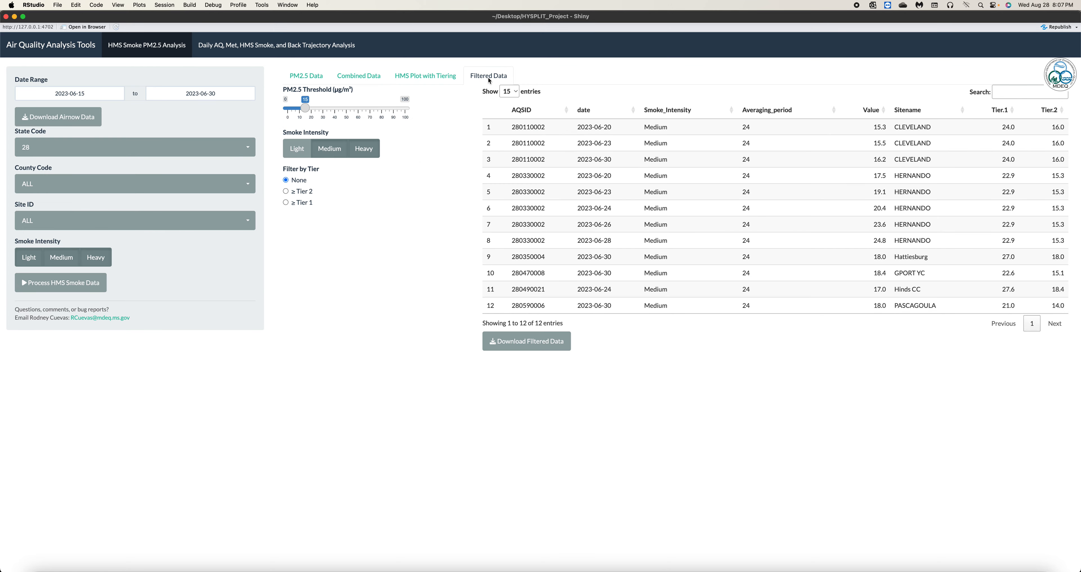
{"action": "left_click", "coordinate": [302, 150]}
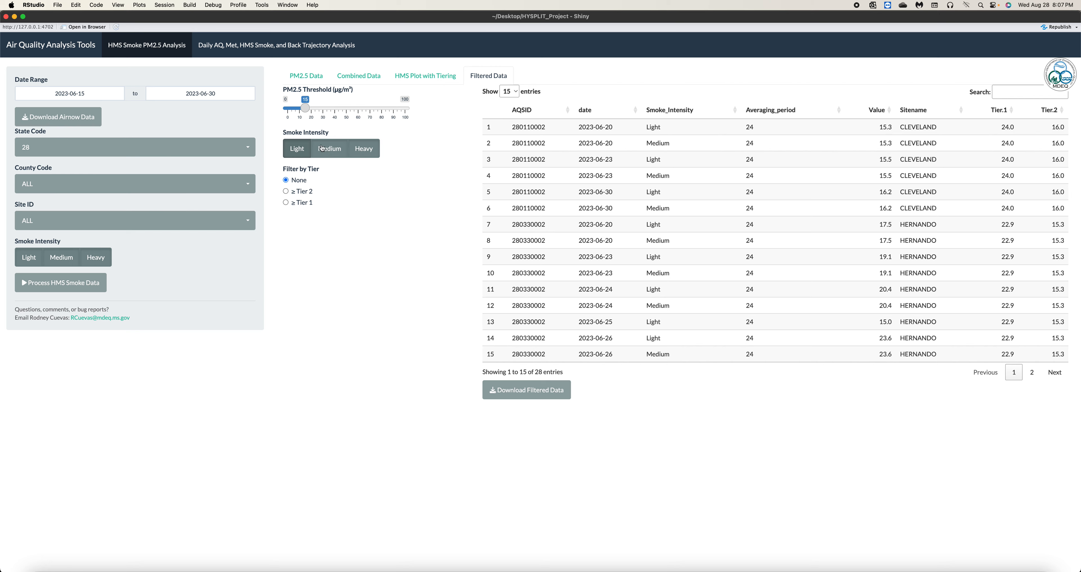
{"action": "left_click", "coordinate": [303, 150]}
{"action": "left_click", "coordinate": [290, 142]}
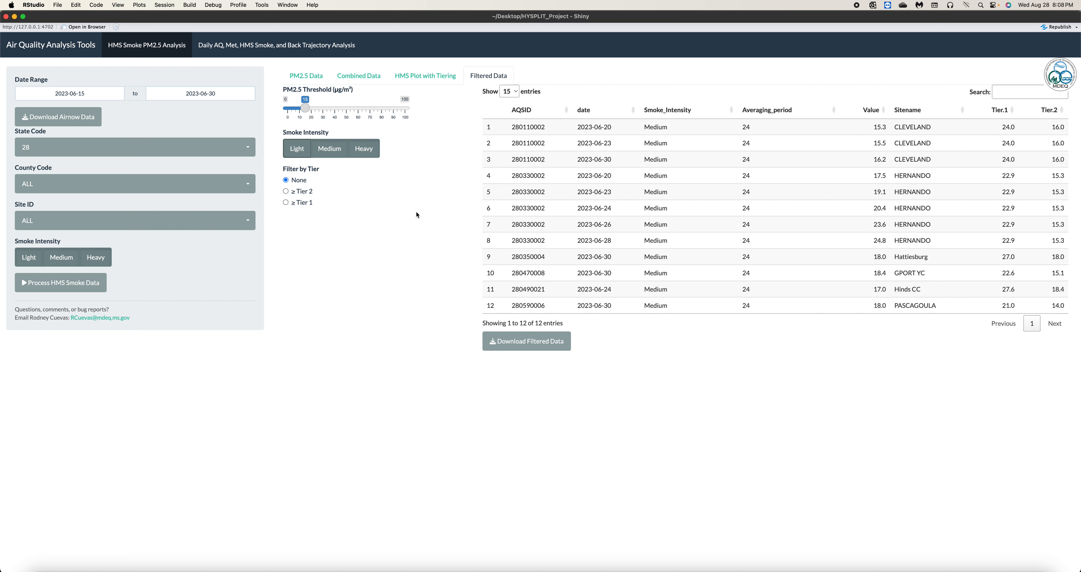
Filter the smoke entries by ≥ Tier 2 and finally by ≥ Tier 1, and check the filtered data download without saving it.
{"action": "left_click", "coordinate": [286, 191]}
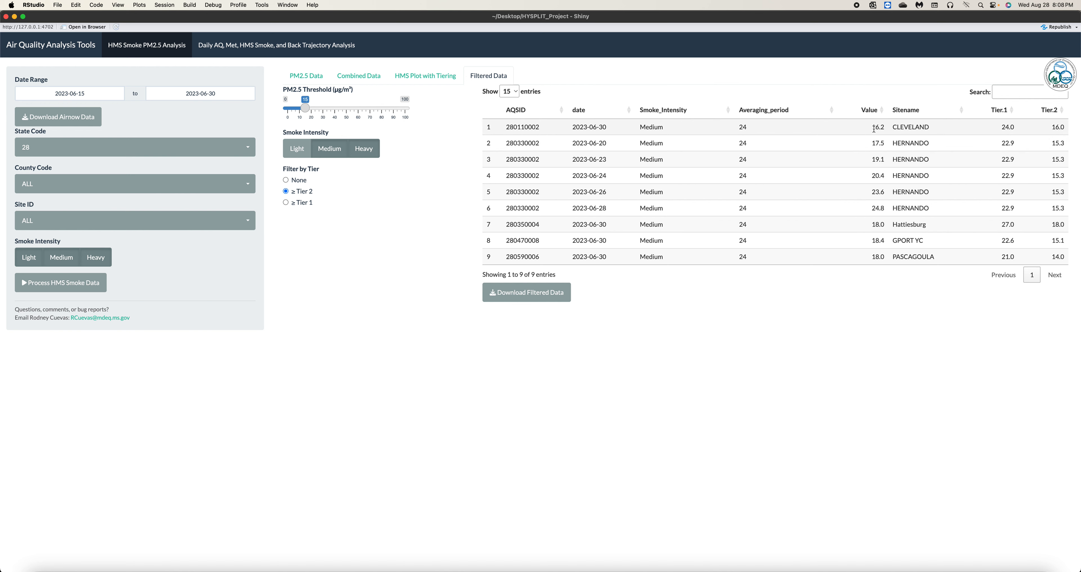
{"action": "left_click", "coordinate": [287, 203]}
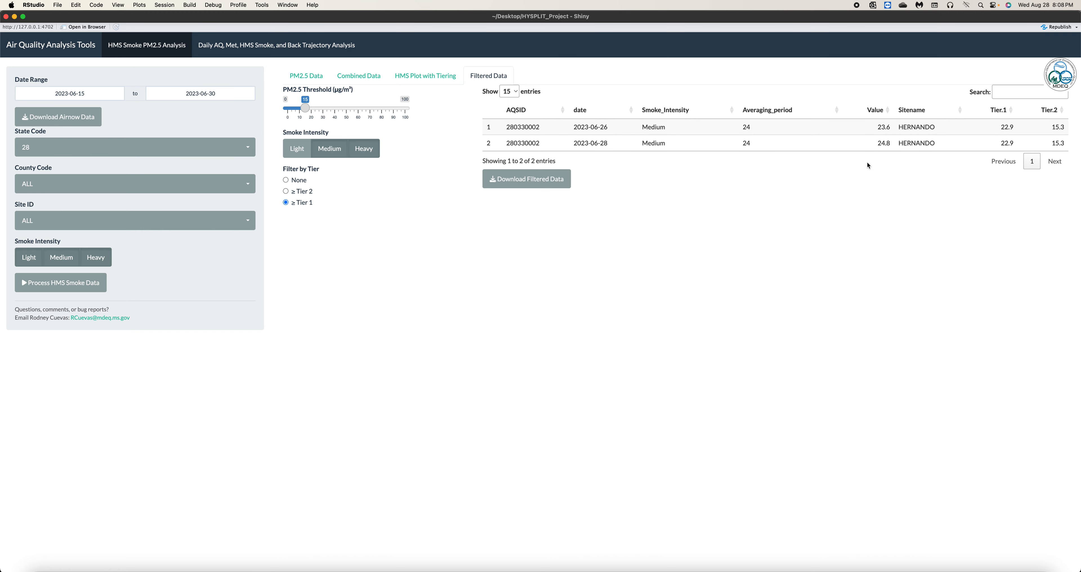
{"action": "left_click", "coordinate": [522, 174]}
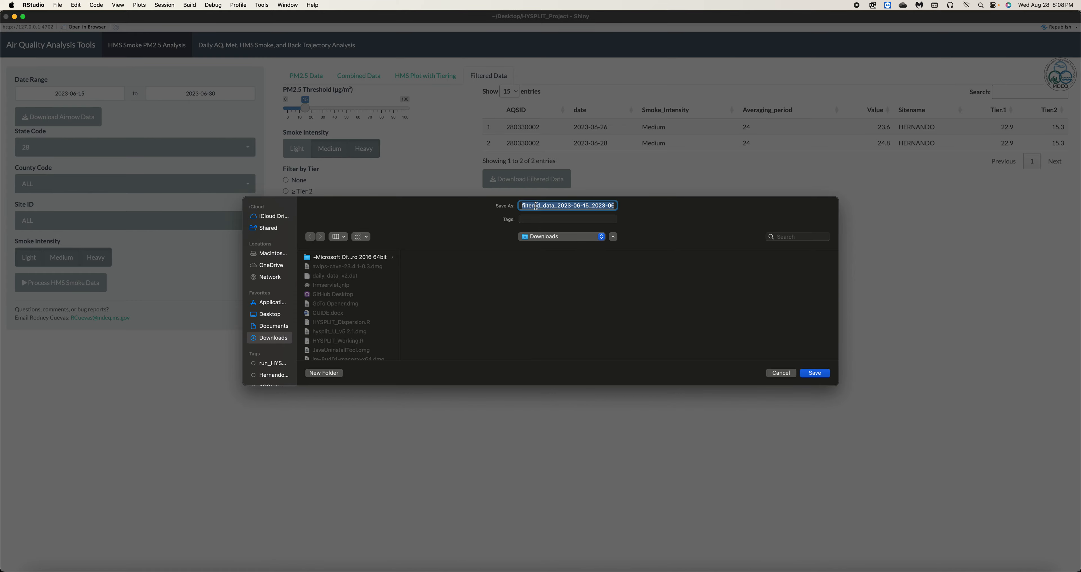
{"action": "left_click", "coordinate": [781, 373]}
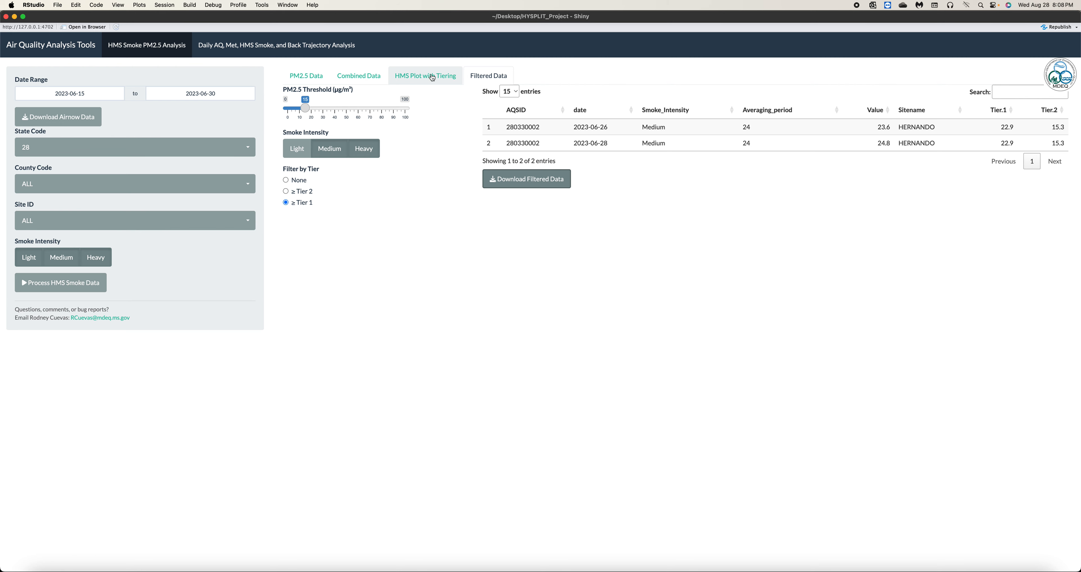
Review the combined data, the tiering plot and the filtered data again, and glance at the daily back trajectory analysis page.
{"action": "left_click", "coordinate": [351, 77]}
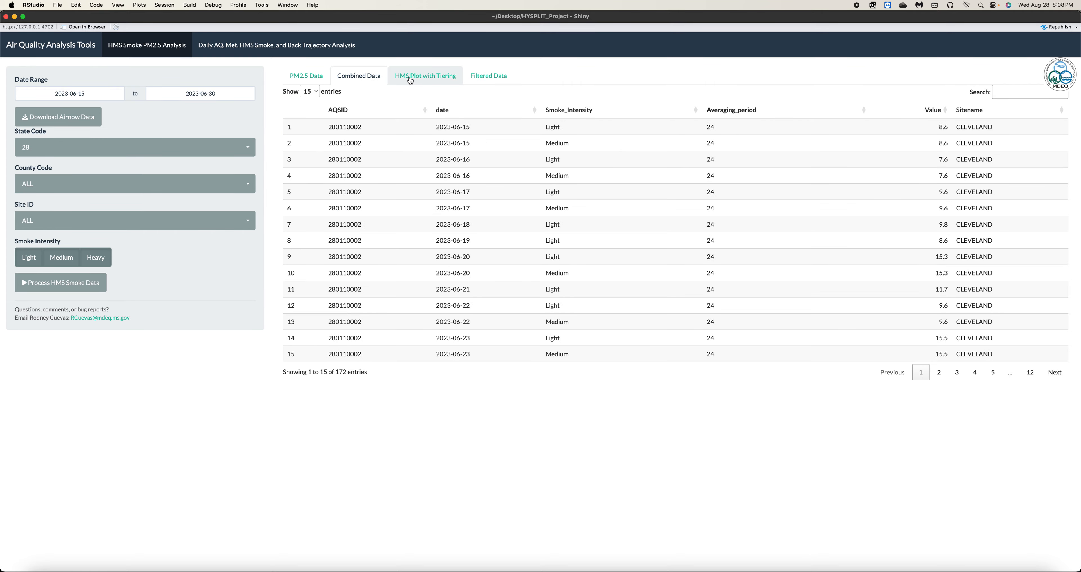
{"action": "left_click", "coordinate": [410, 77]}
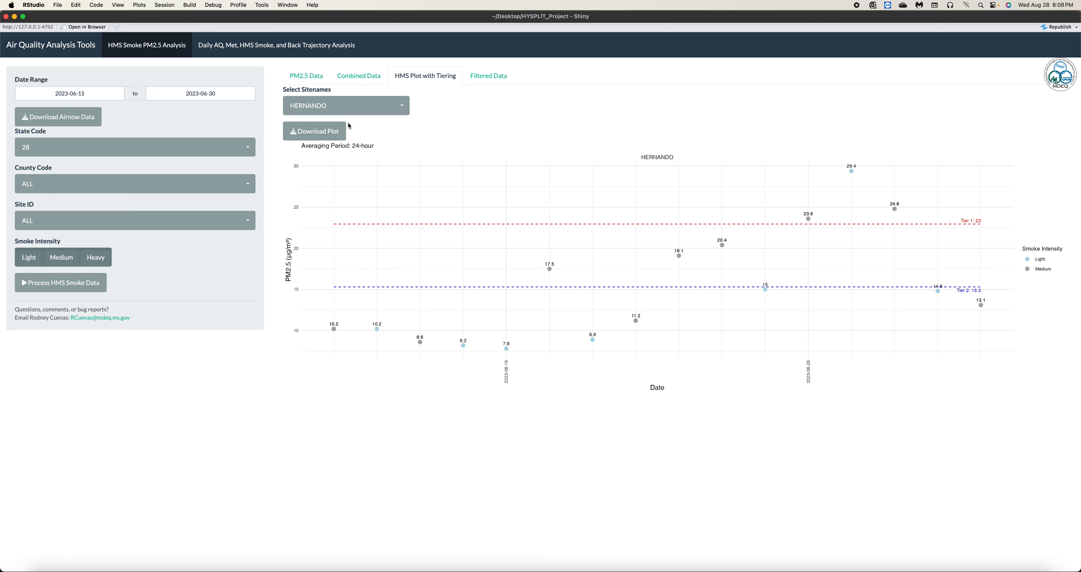
{"action": "left_click", "coordinate": [474, 83]}
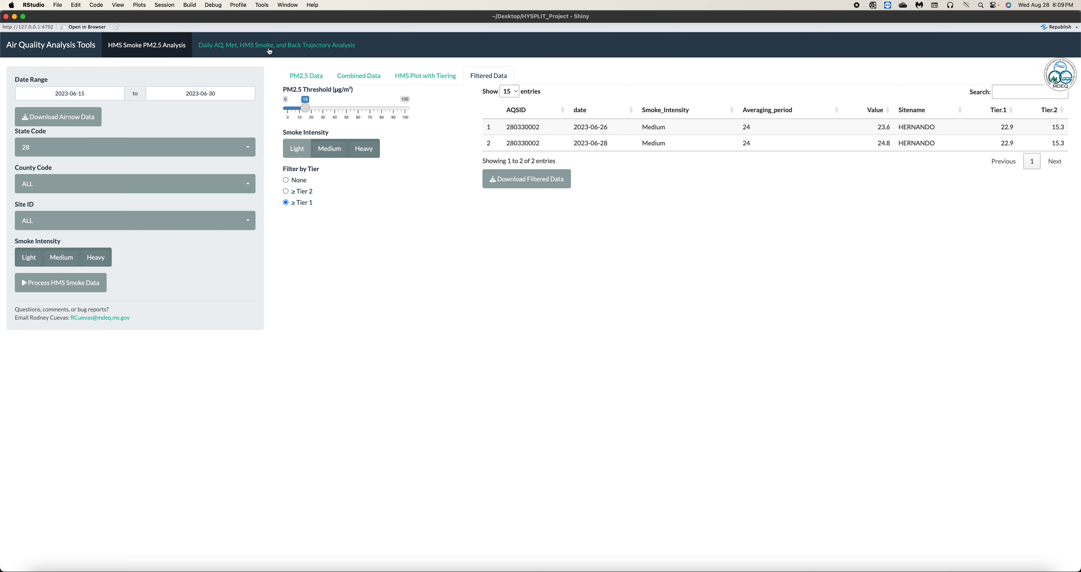
{"action": "left_click", "coordinate": [289, 52]}
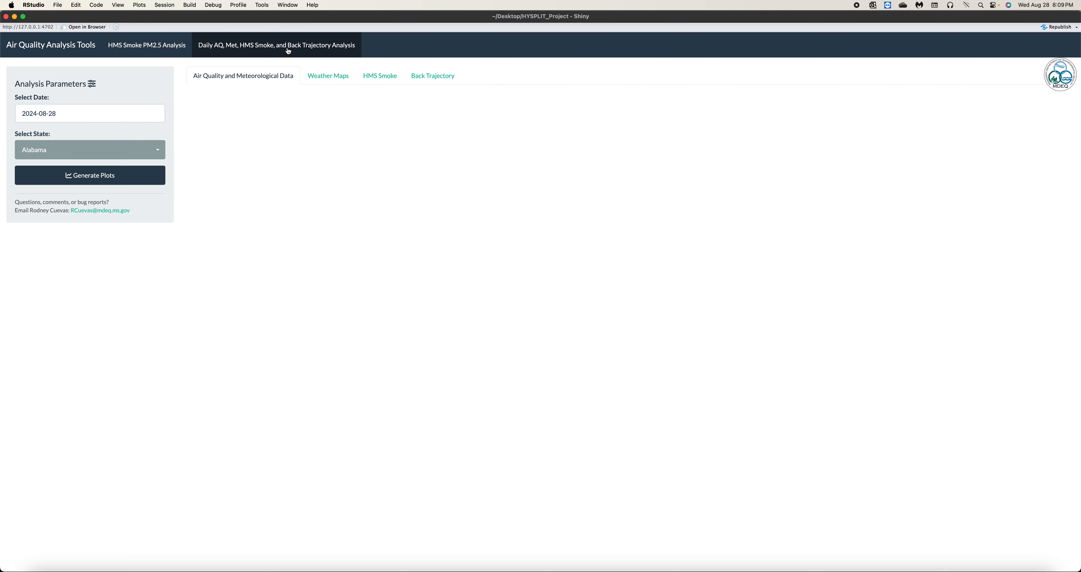
{"action": "left_click", "coordinate": [151, 49]}
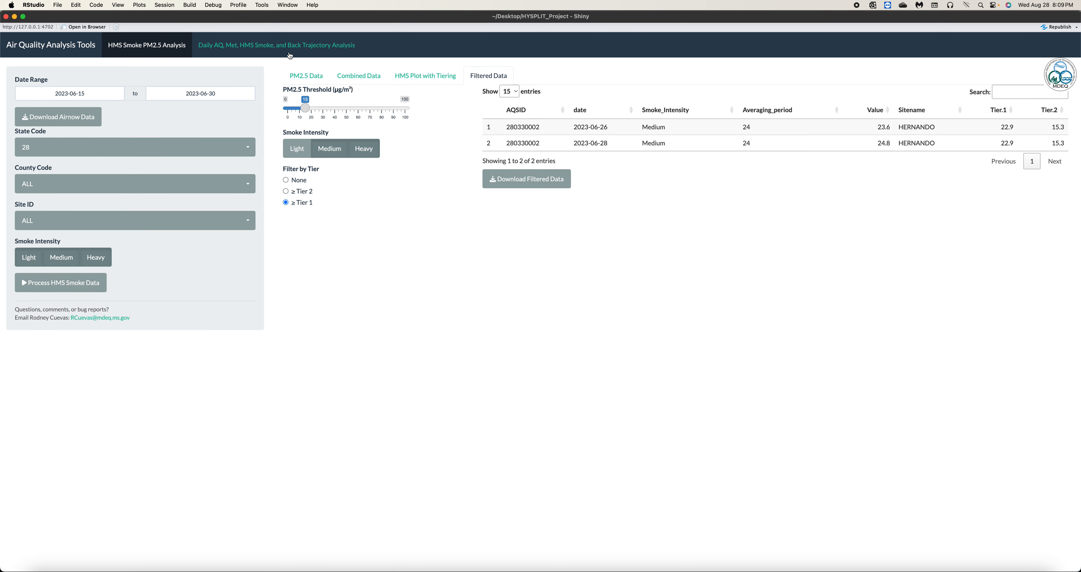
Open the Daily AQ, Met, HMS Smoke, and Back Trajectory Analysis and set its date to 2023-06-28.
{"action": "left_click", "coordinate": [278, 44]}
{"action": "left_click", "coordinate": [101, 110]}
{"action": "left_click", "coordinate": [61, 133]}
{"action": "left_click", "coordinate": [59, 133]}
{"action": "left_click", "coordinate": [37, 172]}
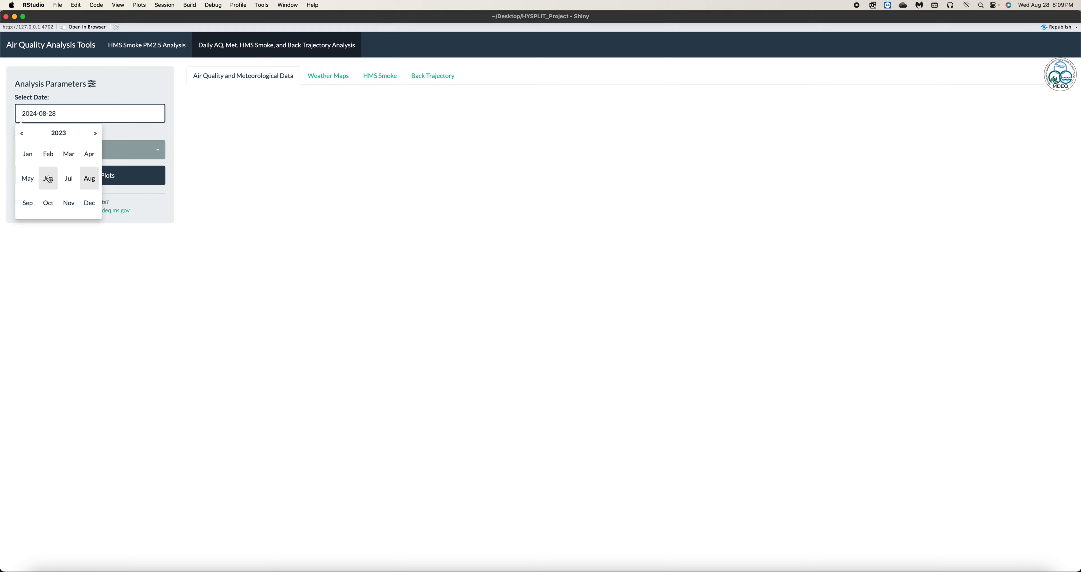
{"action": "left_click", "coordinate": [49, 179]}
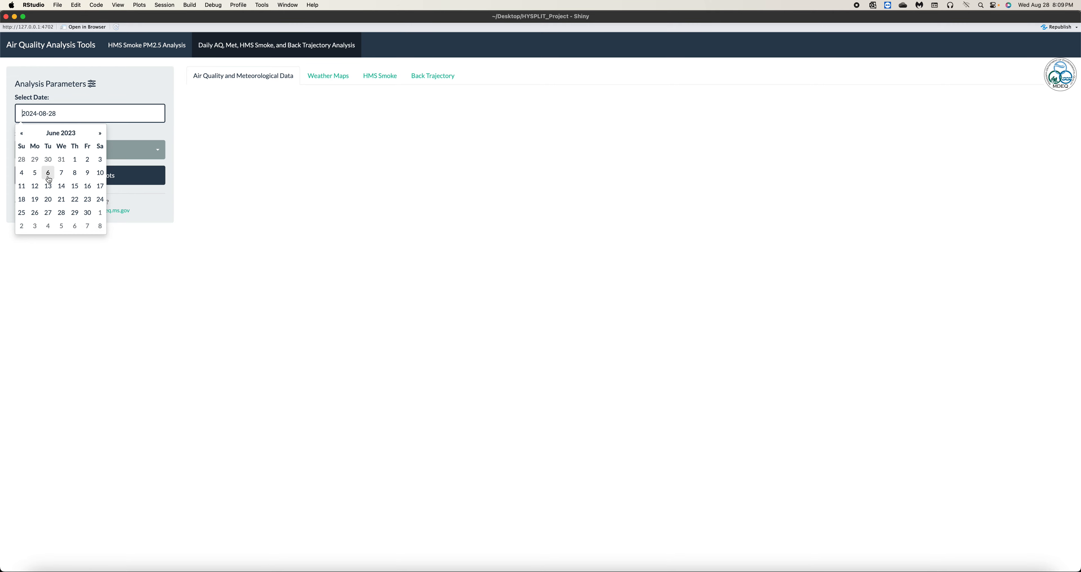
{"action": "left_click", "coordinate": [62, 213]}
Choose Mississippi as the state and generate the daily air quality and meteorological plots.
{"action": "left_click", "coordinate": [66, 158]}
{"action": "scroll", "coordinate": [67, 364], "scroll_direction": "down", "scroll_amount": 3}
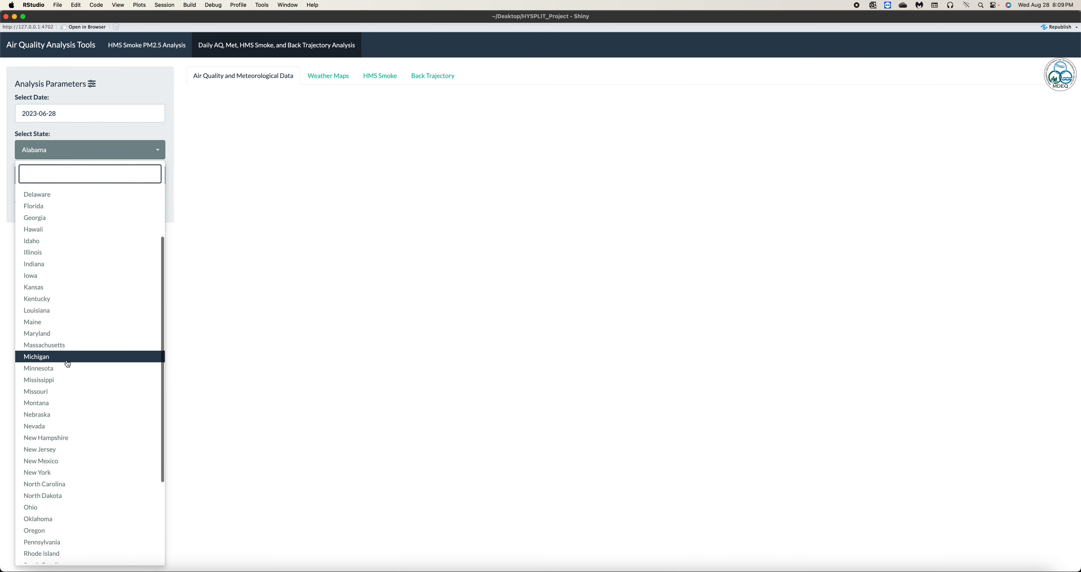
{"action": "left_click", "coordinate": [65, 379]}
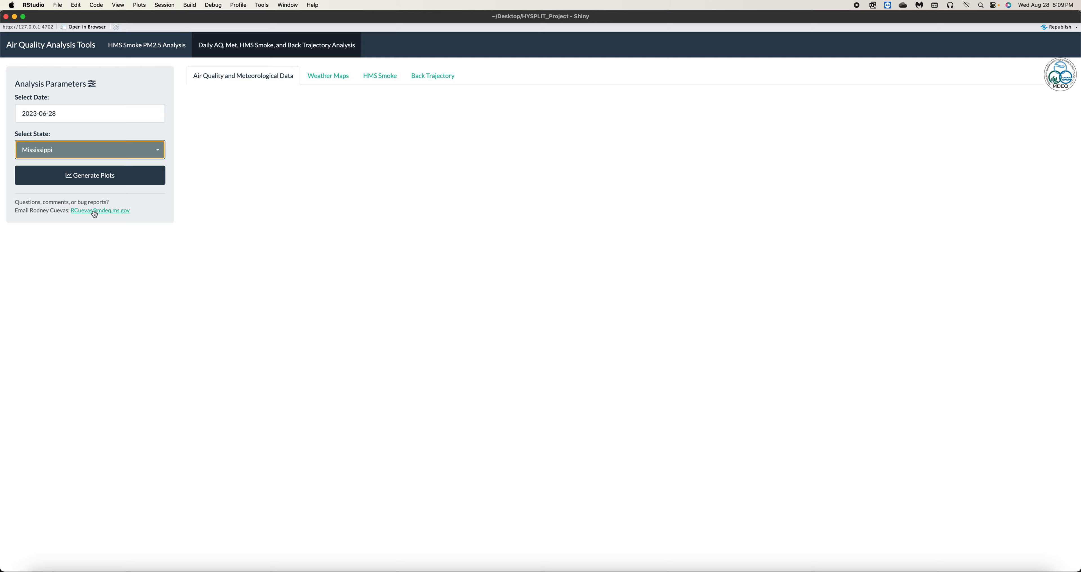
{"action": "left_click", "coordinate": [86, 177]}
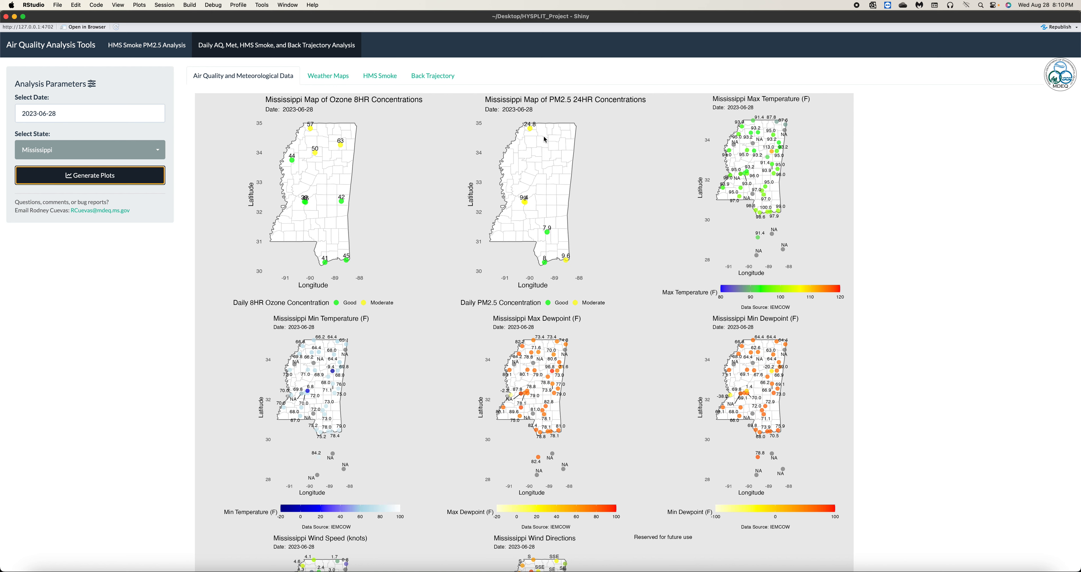
{"action": "scroll", "coordinate": [746, 190], "scroll_direction": "down", "scroll_amount": 1}
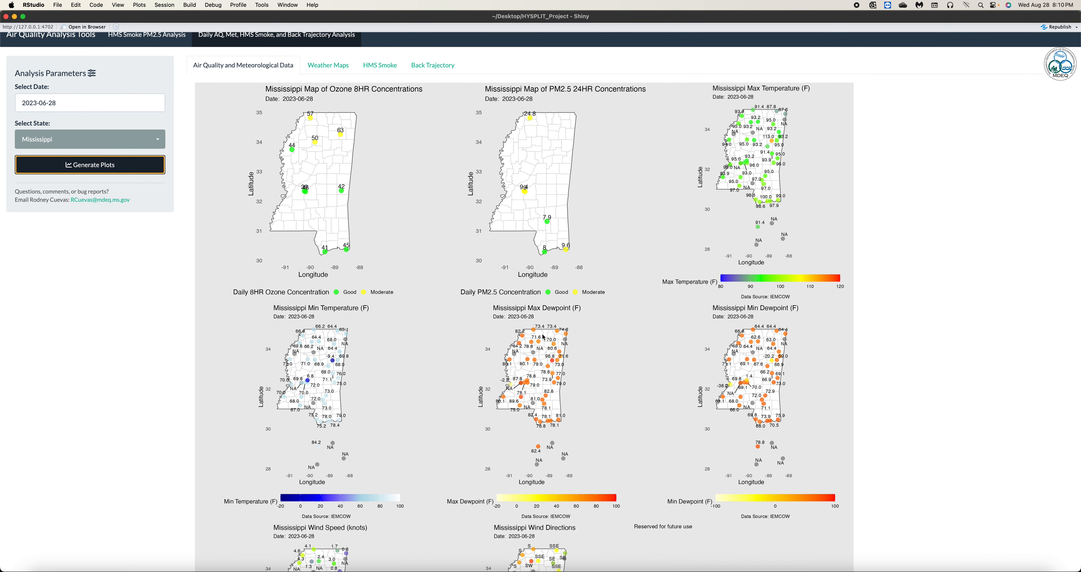
Look through the daily air quality and meteorological plots down to the wind maps, and open the weather maps.
{"action": "scroll", "coordinate": [740, 347], "scroll_direction": "down", "scroll_amount": 5}
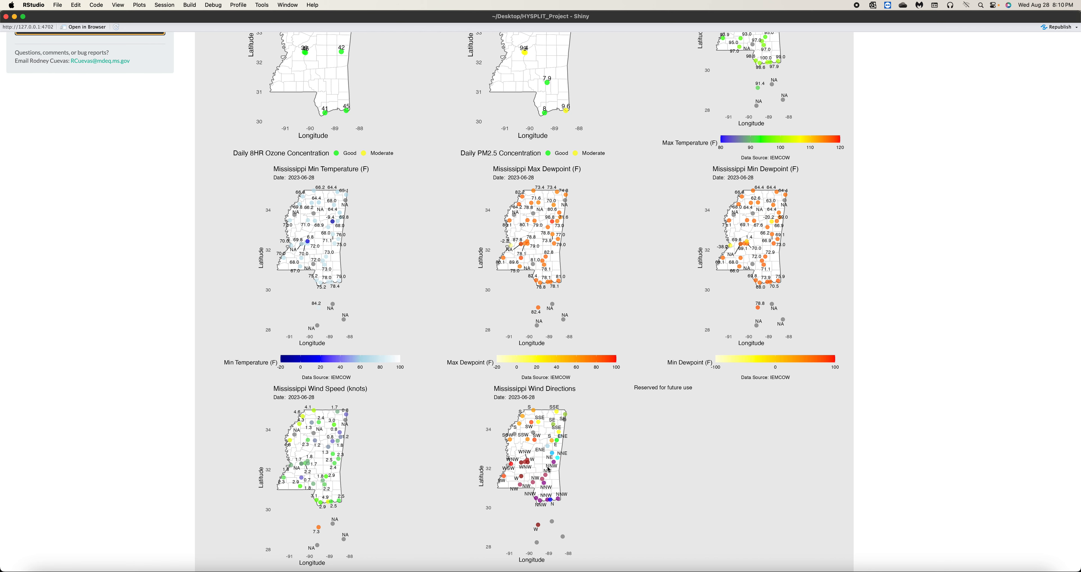
{"action": "scroll", "coordinate": [548, 469], "scroll_direction": "up", "scroll_amount": 5}
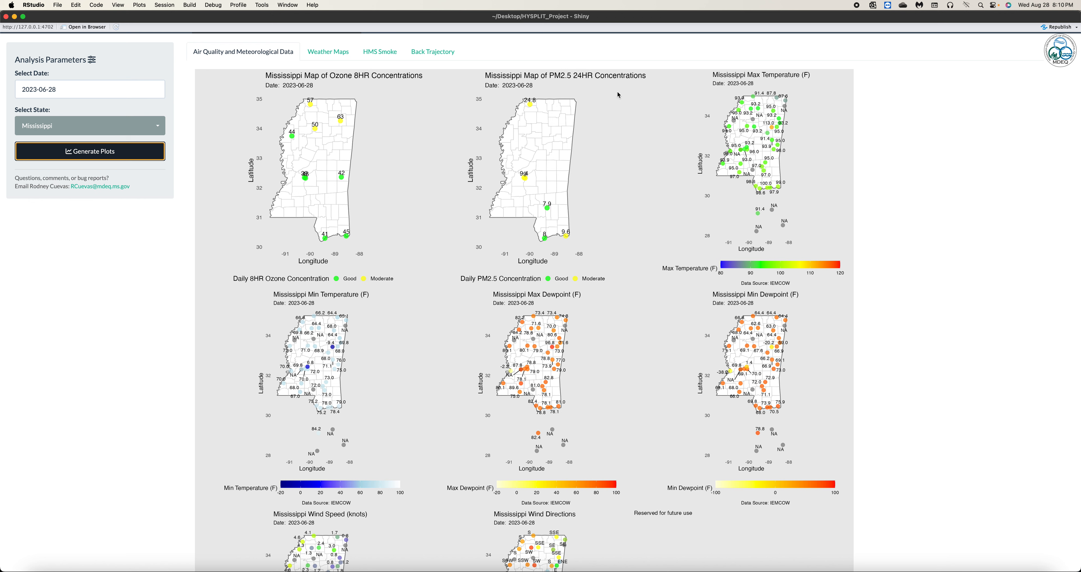
{"action": "left_click", "coordinate": [329, 54]}
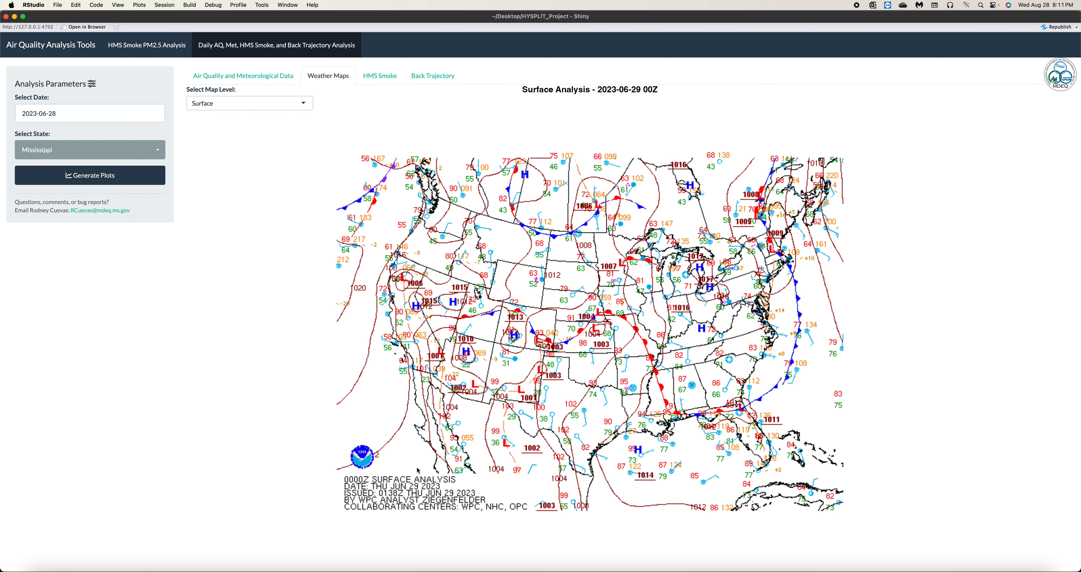
View the weather map at the 925mb, 850mb, 500mb and 300mb levels, and return it to Surface.
{"action": "left_click", "coordinate": [231, 109]}
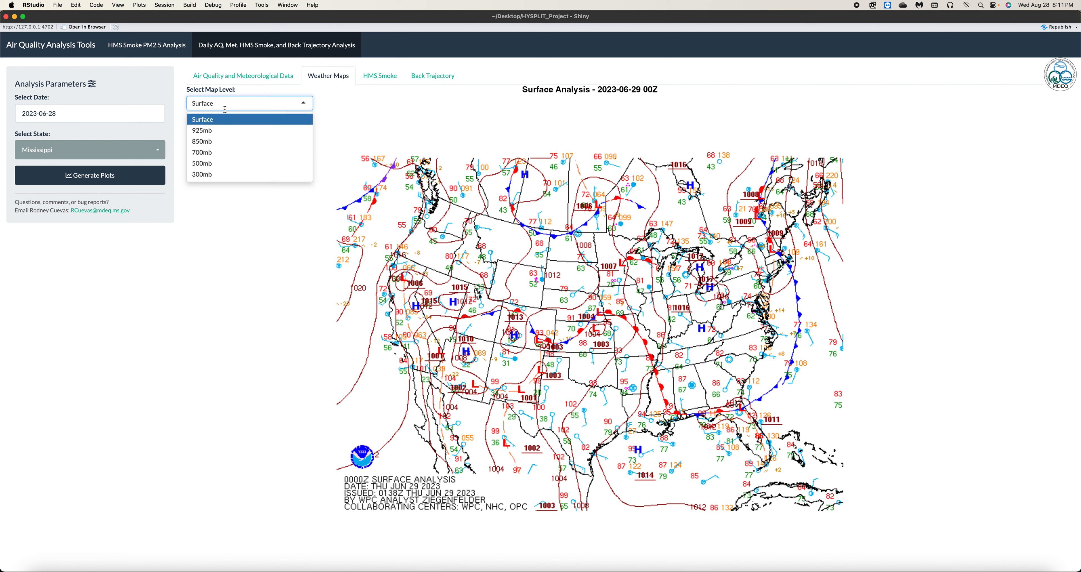
{"action": "left_click", "coordinate": [217, 132]}
{"action": "left_click", "coordinate": [219, 110]}
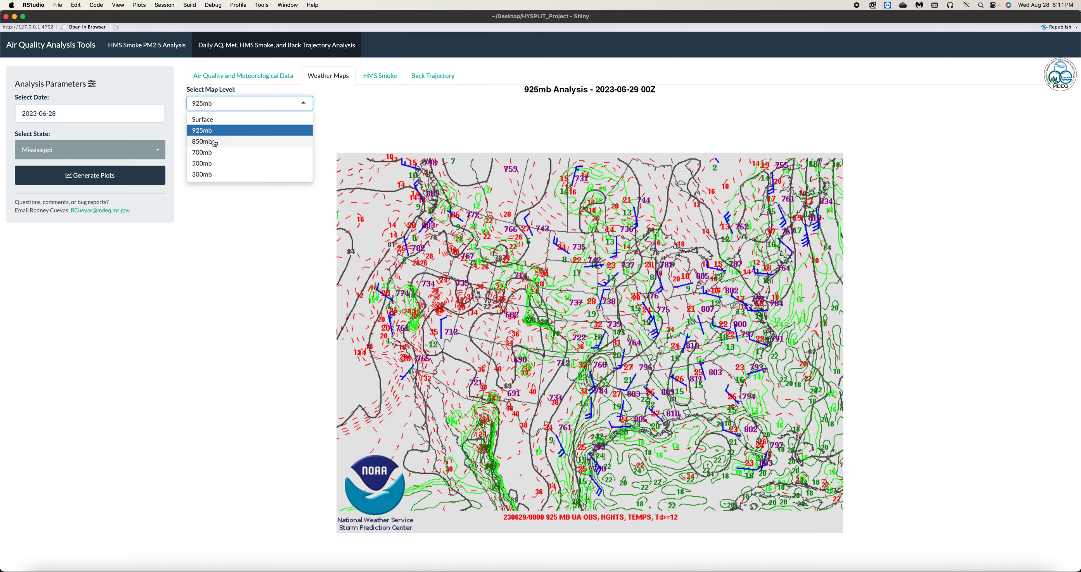
{"action": "left_click", "coordinate": [215, 142]}
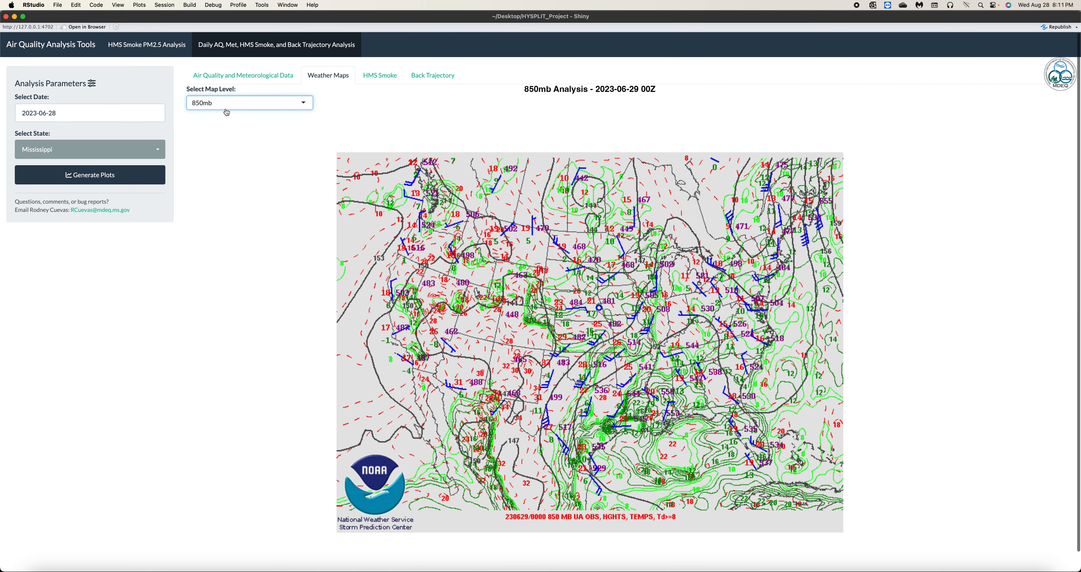
{"action": "left_click", "coordinate": [225, 109]}
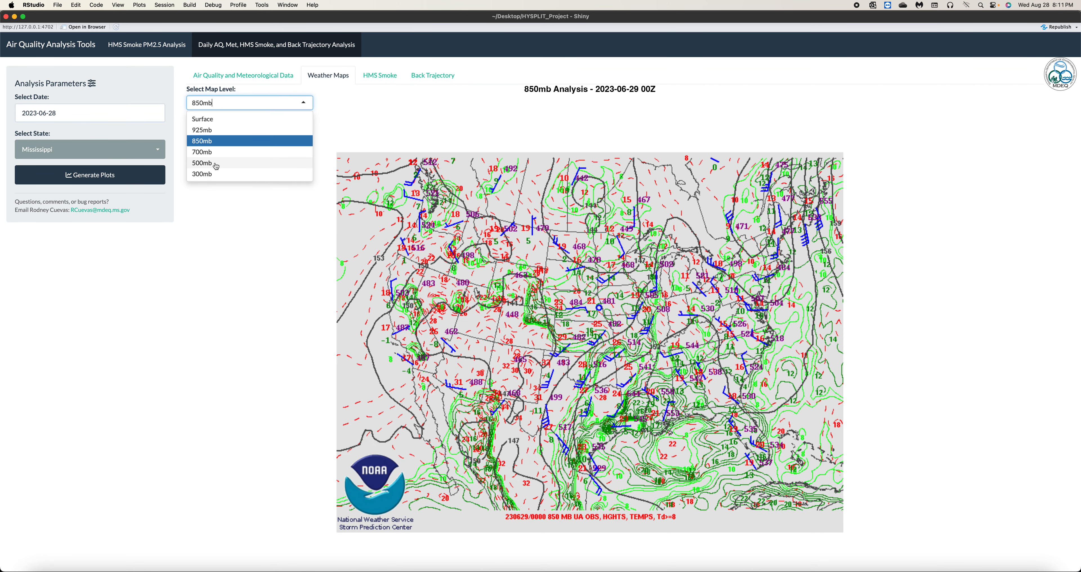
{"action": "left_click", "coordinate": [215, 163]}
{"action": "left_click", "coordinate": [236, 105]}
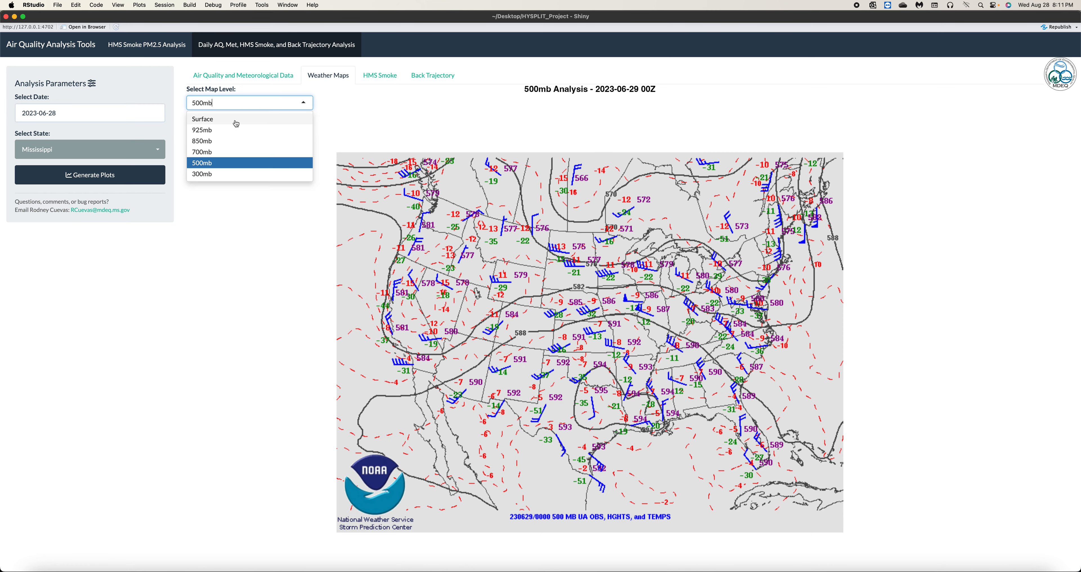
{"action": "left_click", "coordinate": [220, 174]}
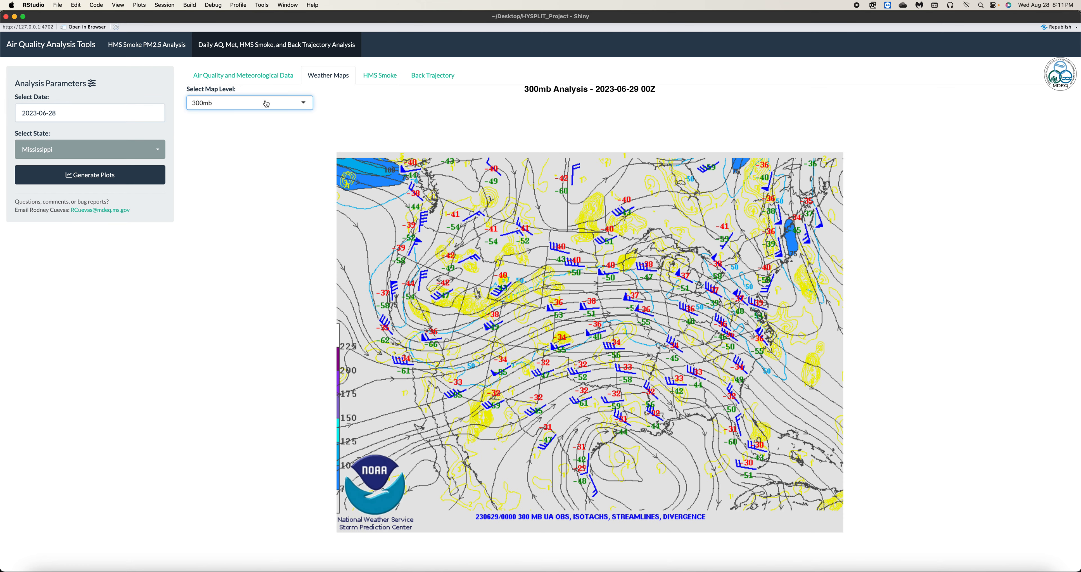
{"action": "left_click", "coordinate": [256, 105]}
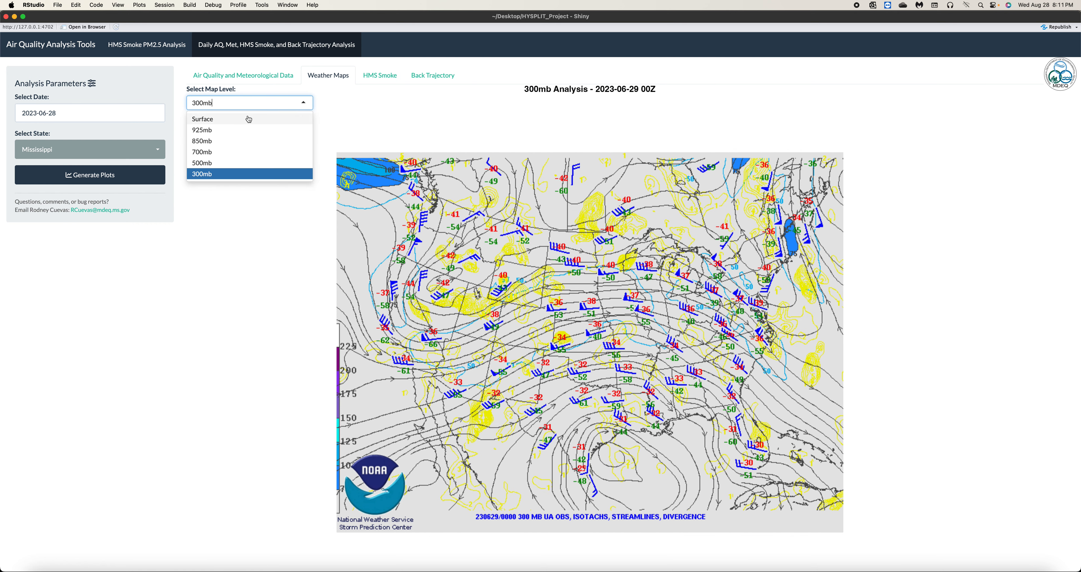
{"action": "left_click", "coordinate": [250, 119]}
Glance at the air quality and meteorological plots again, and examine the HMS smoke maps for Mississippi and for US and Canada.
{"action": "left_click", "coordinate": [255, 76]}
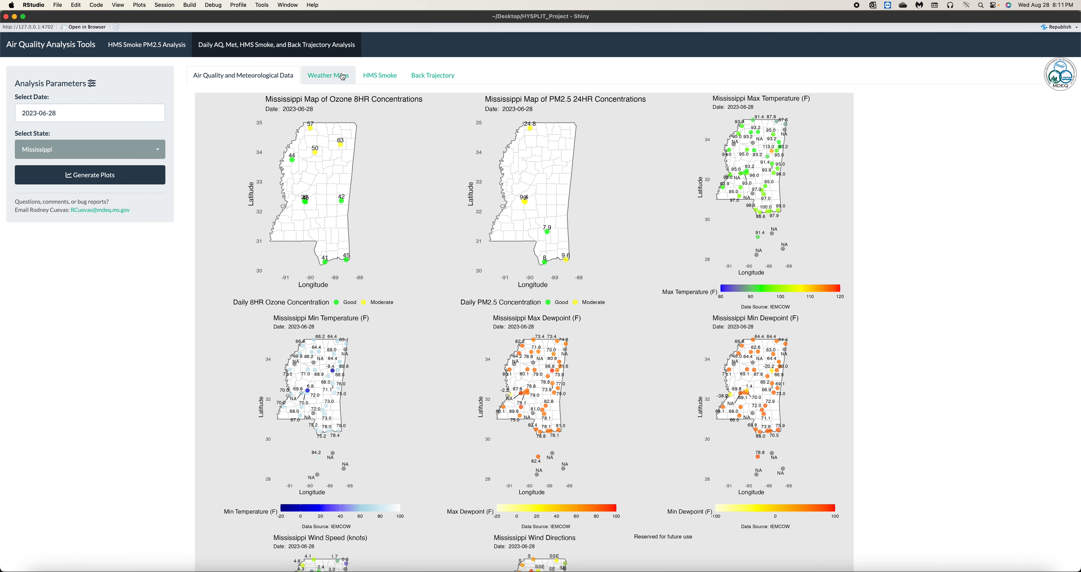
{"action": "left_click", "coordinate": [383, 77]}
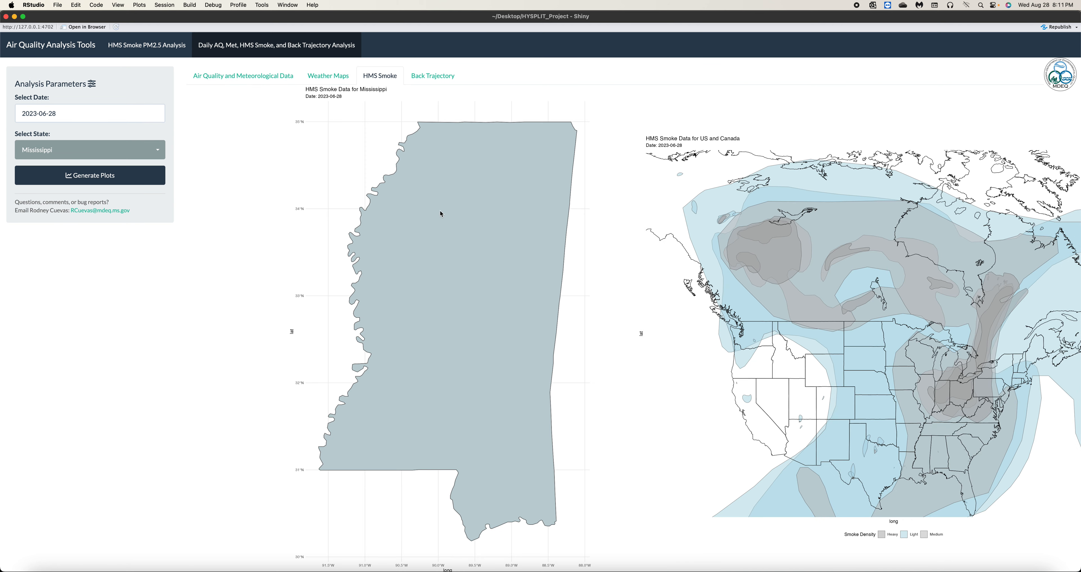
{"action": "scroll", "coordinate": [452, 285], "scroll_direction": "down", "scroll_amount": 1}
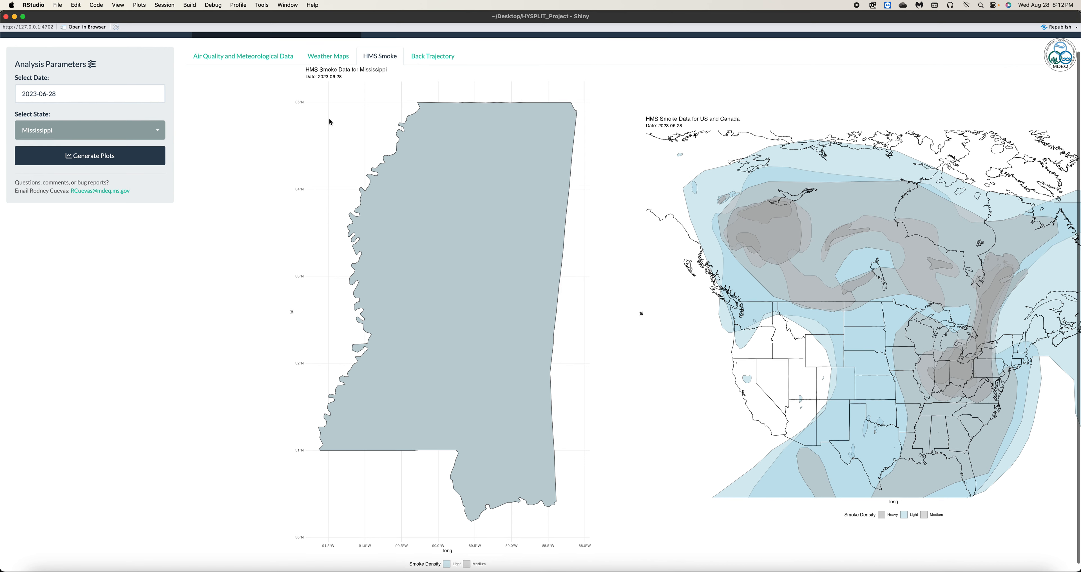
{"action": "scroll", "coordinate": [434, 68], "scroll_direction": "up", "scroll_amount": 1}
Open the back trajectory settings and set the trajectory date to 2023-06-28.
{"action": "left_click", "coordinate": [428, 79]}
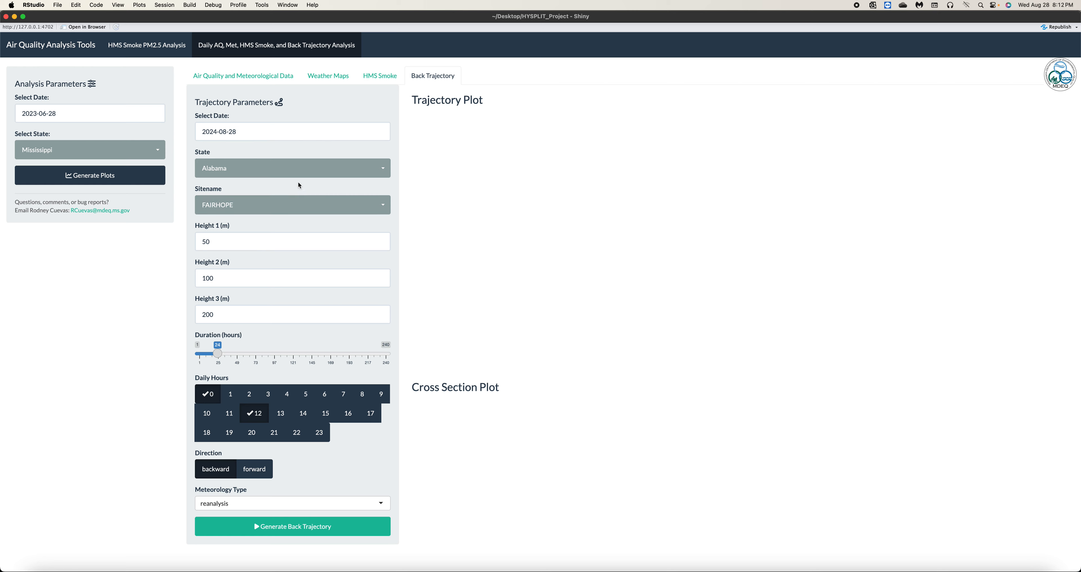
{"action": "left_click", "coordinate": [273, 132]}
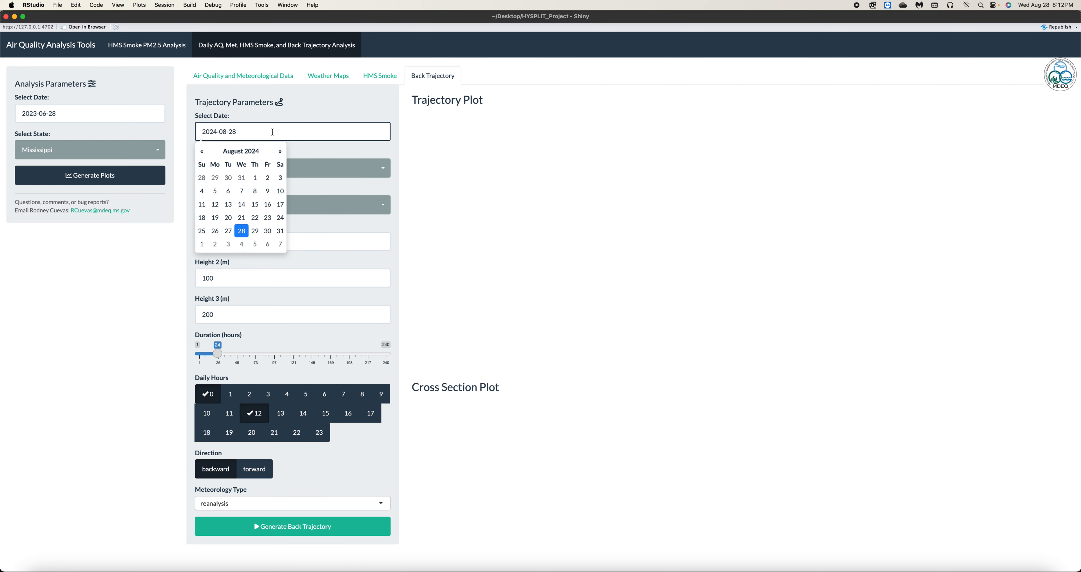
{"action": "left_click", "coordinate": [246, 151]}
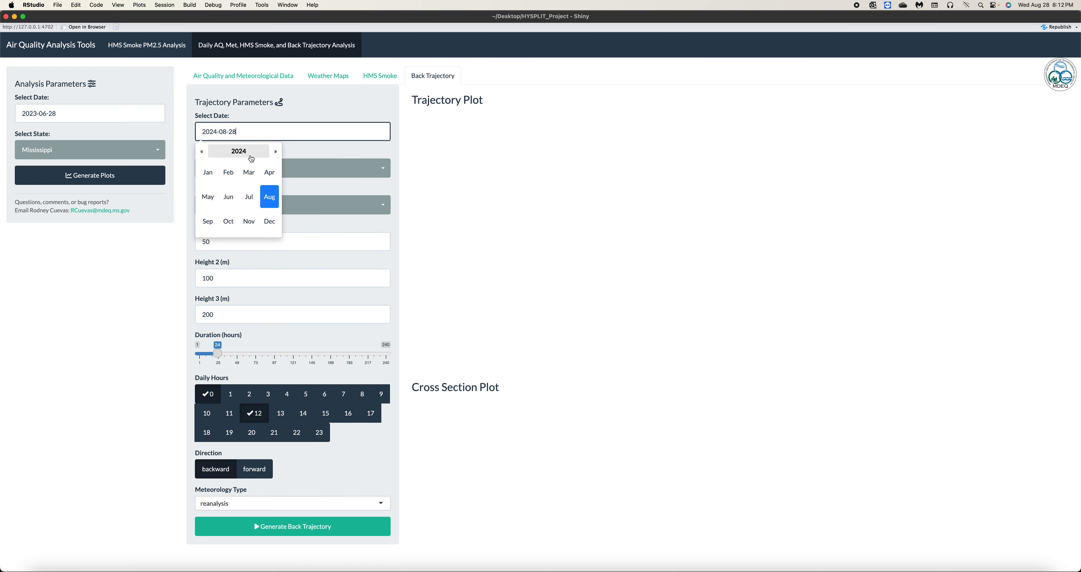
{"action": "left_click", "coordinate": [241, 152]}
{"action": "left_click", "coordinate": [207, 196]}
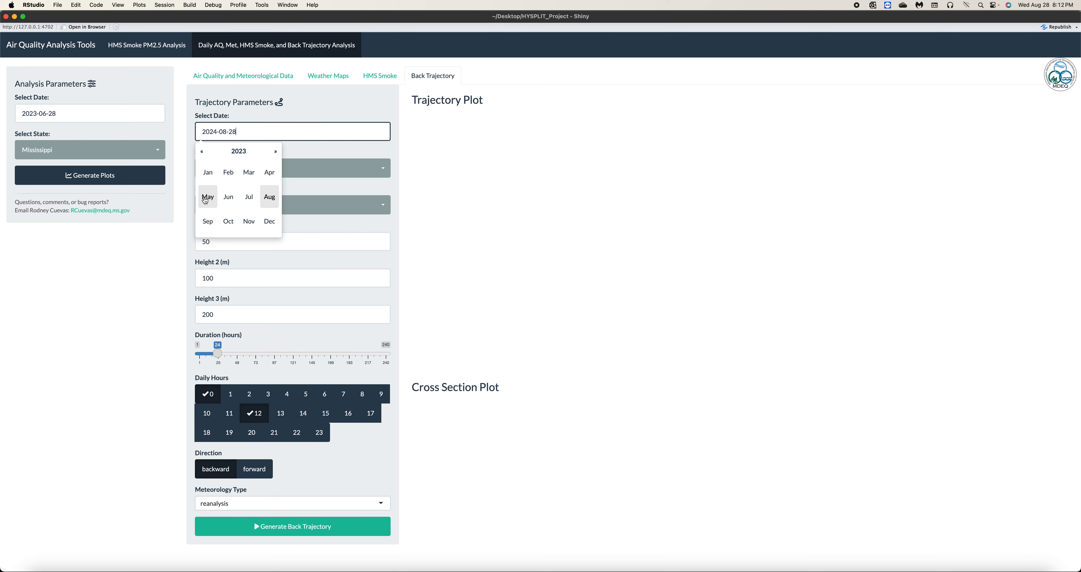
{"action": "left_click", "coordinate": [229, 198]}
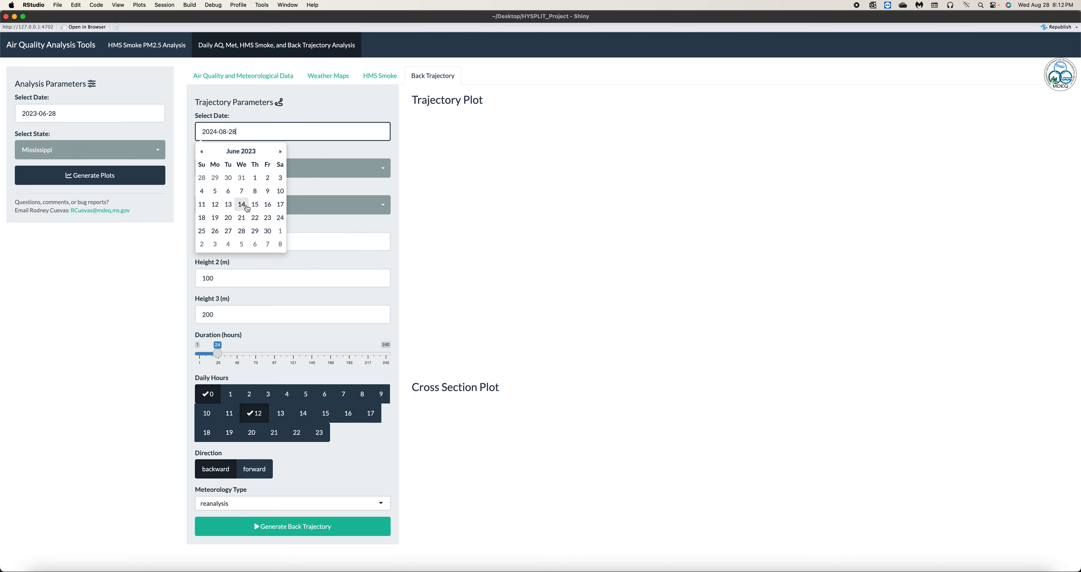
{"action": "left_click", "coordinate": [243, 232]}
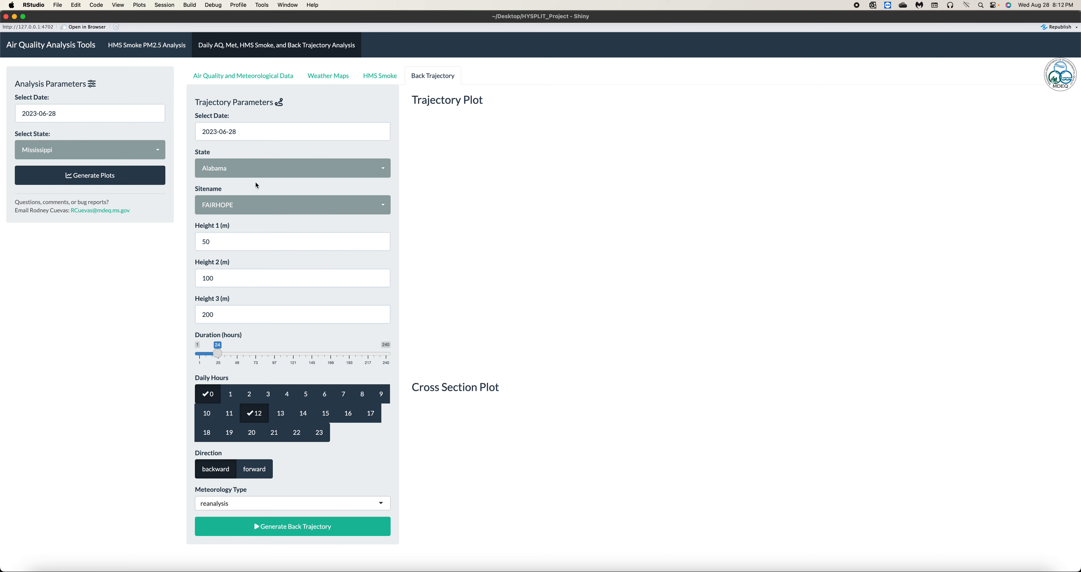
Choose Mississippi as the trajectory state and HERNANDO as the site.
{"action": "left_click", "coordinate": [254, 168]}
{"action": "scroll", "coordinate": [261, 290], "scroll_direction": "down", "scroll_amount": 5}
{"action": "scroll", "coordinate": [261, 290], "scroll_direction": "down", "scroll_amount": 3}
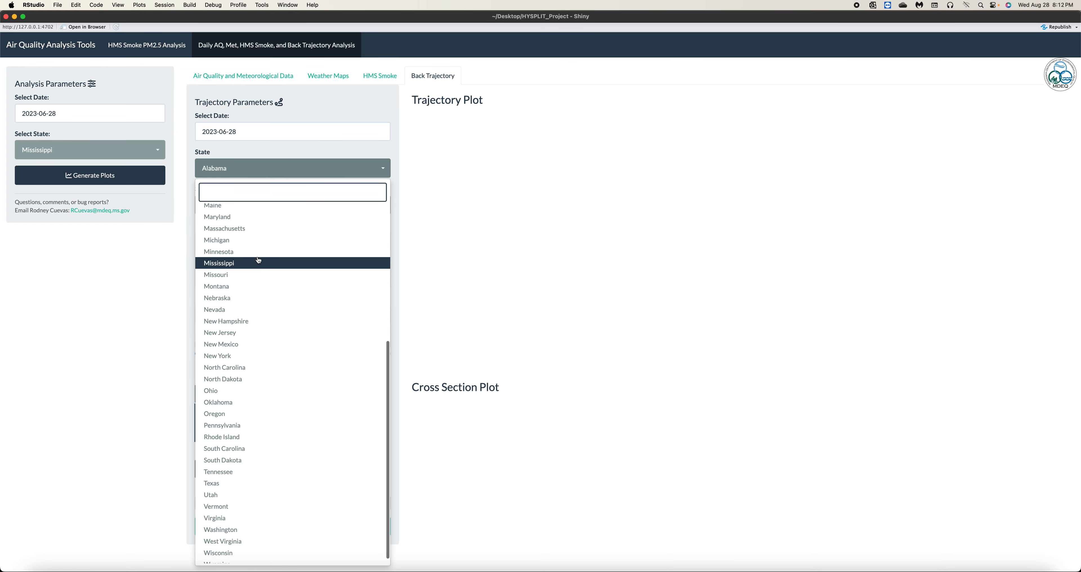
{"action": "left_click", "coordinate": [257, 258]}
{"action": "left_click", "coordinate": [248, 212]}
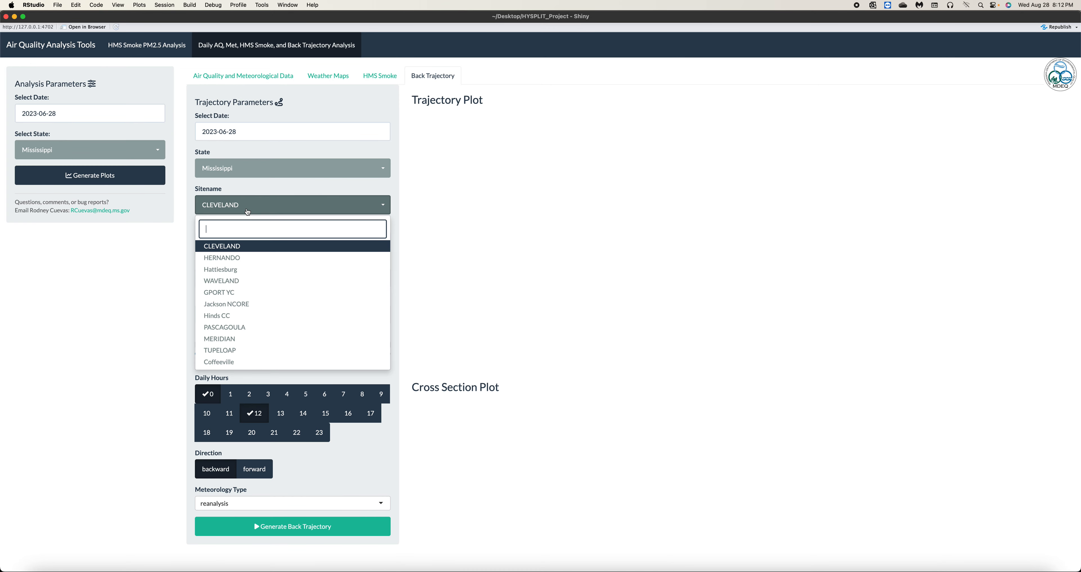
{"action": "left_click", "coordinate": [249, 260]}
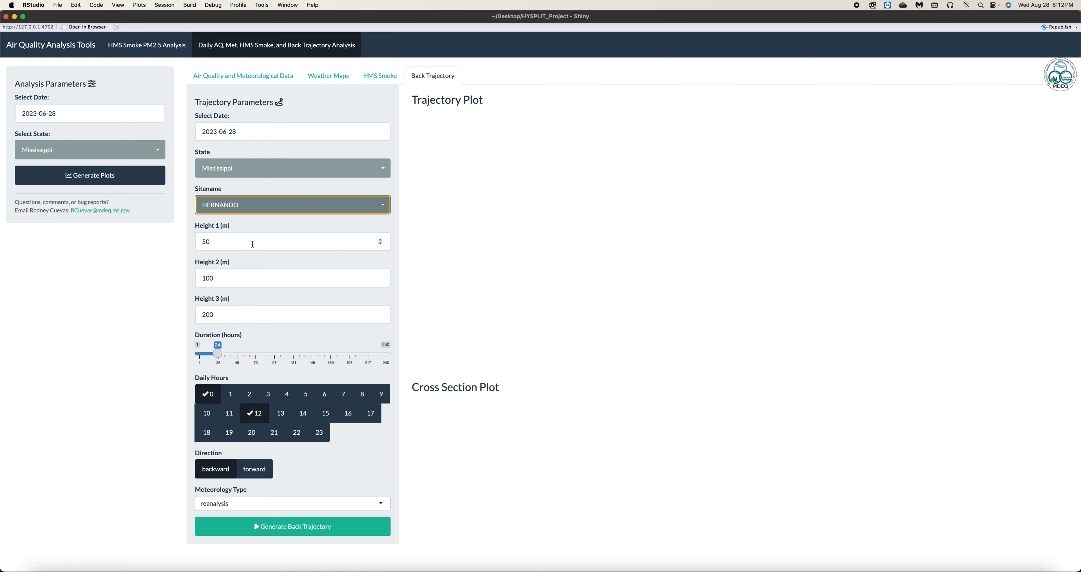
Set the three trajectory heights to 10 m, 50 m and 1500 m.
{"action": "left_click_drag", "start_coordinate": [240, 243], "coordinate": [205, 244]}
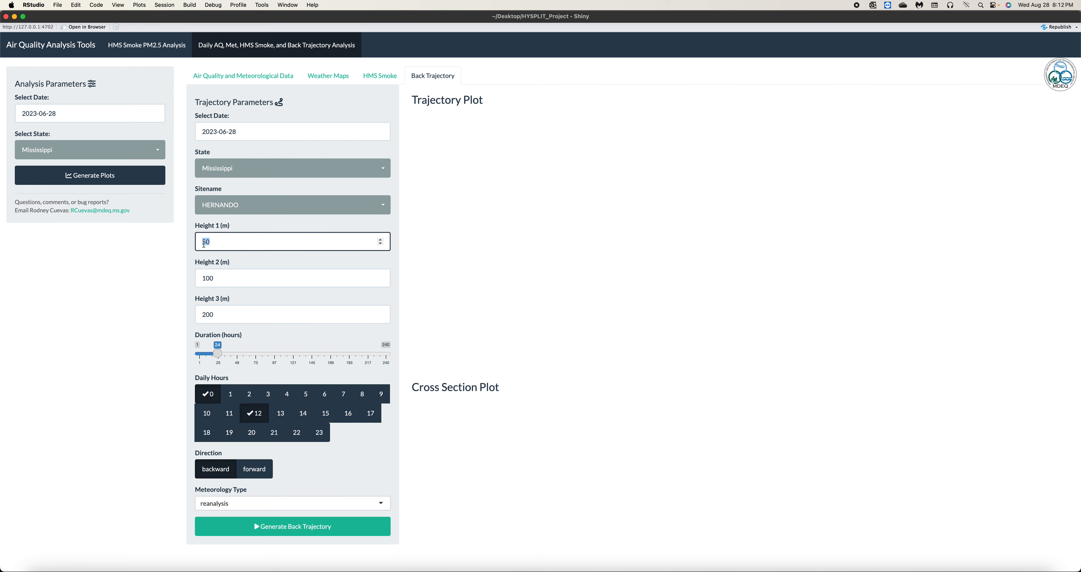
{"action": "type", "text": "10"}
{"action": "left_click_drag", "start_coordinate": [227, 278], "coordinate": [186, 276]}
{"action": "type", "text": "50"}
{"action": "left_click_drag", "start_coordinate": [232, 309], "coordinate": [162, 310]}
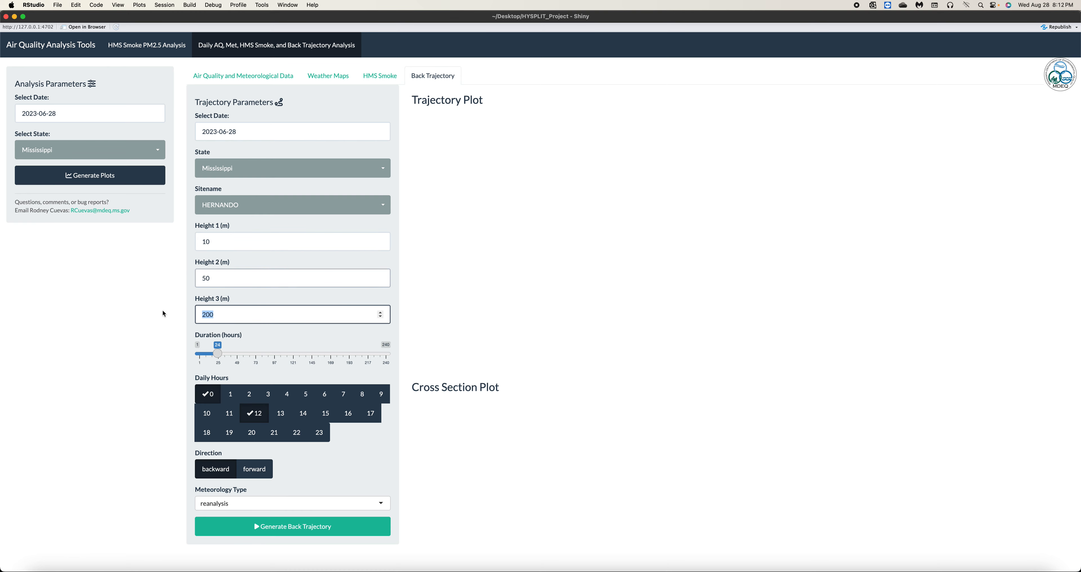
{"action": "type", "text": "1500"}
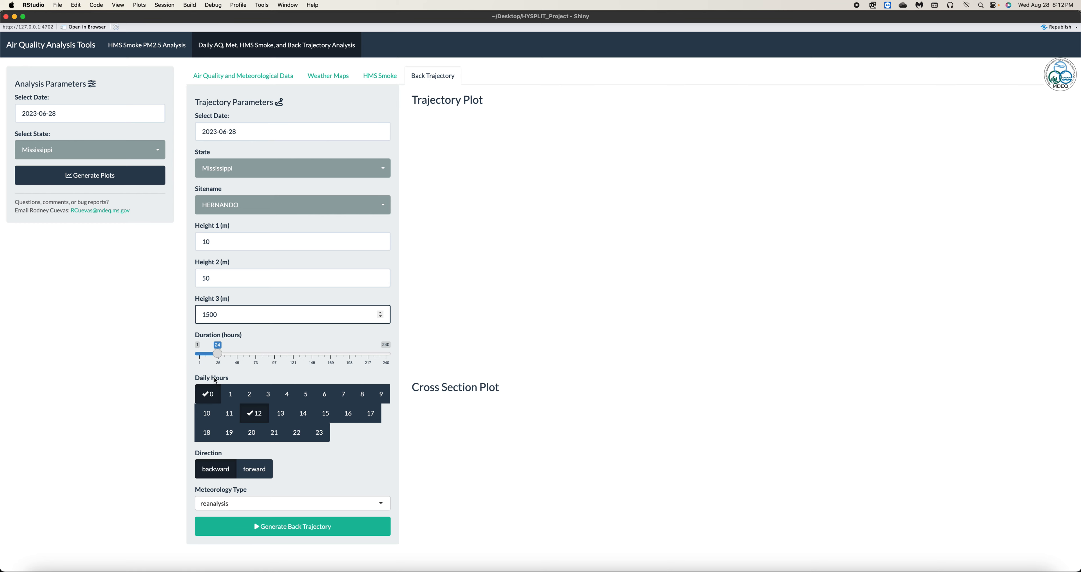
Replace the daily hours 0 and 12 with hour 23 only, and generate the back trajectory.
{"action": "left_click", "coordinate": [209, 395]}
{"action": "left_click", "coordinate": [254, 413]}
{"action": "left_click", "coordinate": [311, 432]}
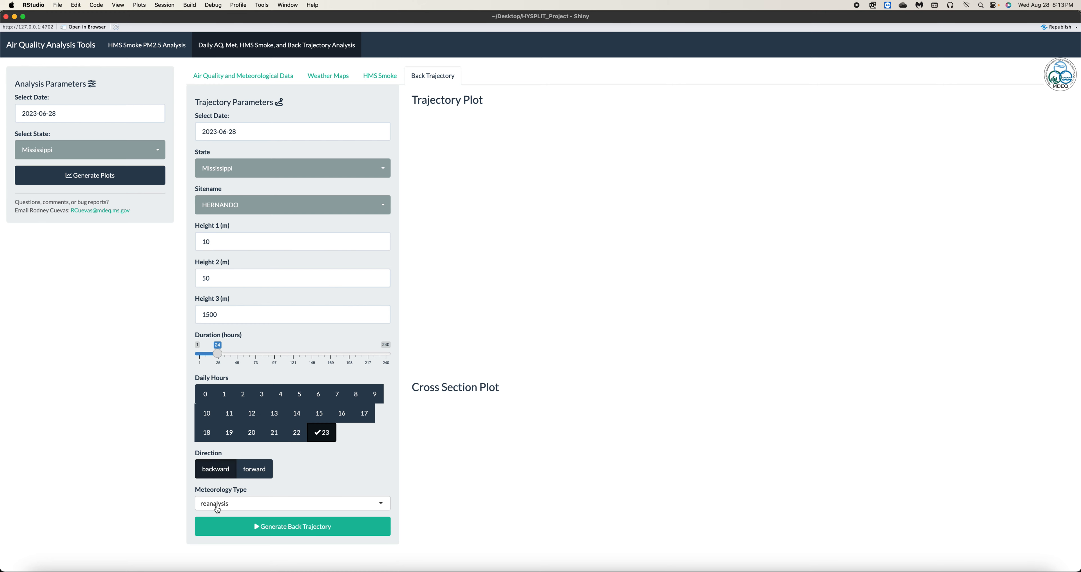
{"action": "left_click", "coordinate": [292, 527]}
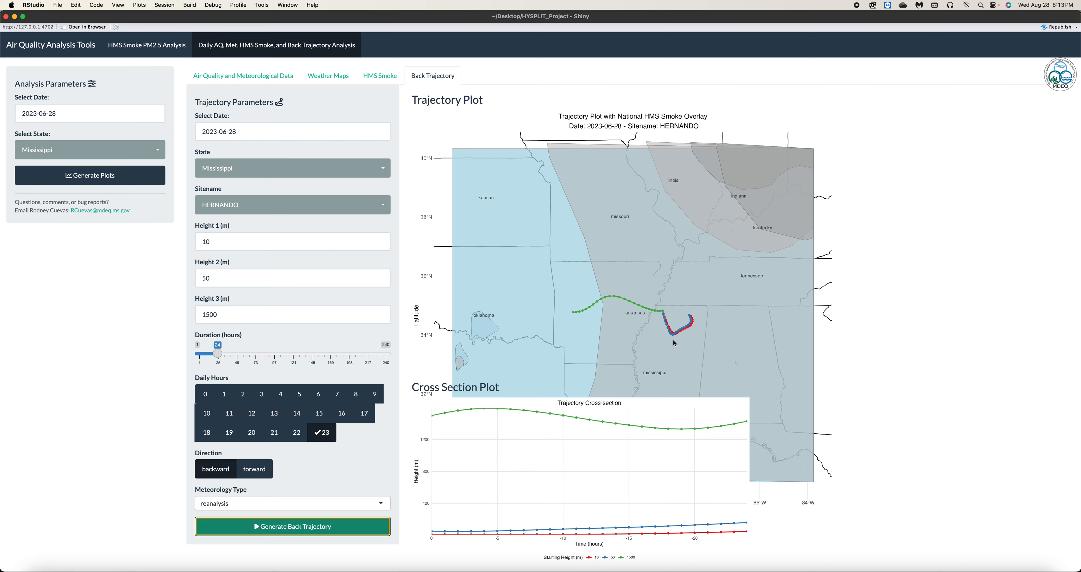
Check the wind speed and direction maps among the meteorological plots, and return to the back trajectory plot for comparison.
{"action": "left_click", "coordinate": [251, 76]}
{"action": "scroll", "coordinate": [496, 313], "scroll_direction": "down", "scroll_amount": 5}
{"action": "scroll", "coordinate": [497, 312], "scroll_direction": "down", "scroll_amount": 2}
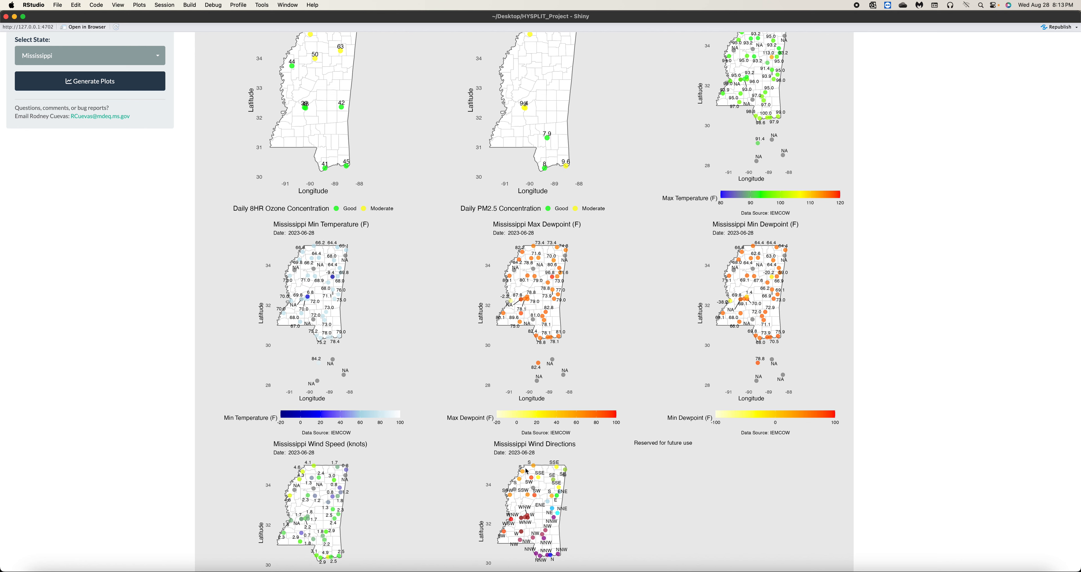
{"action": "scroll", "coordinate": [501, 295], "scroll_direction": "up", "scroll_amount": 3}
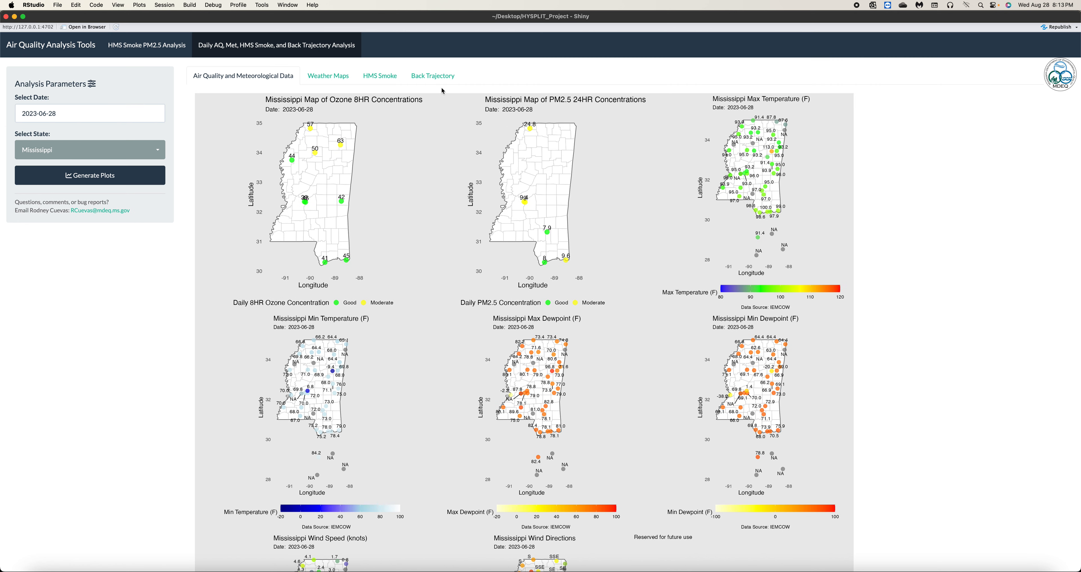
{"action": "left_click", "coordinate": [432, 76]}
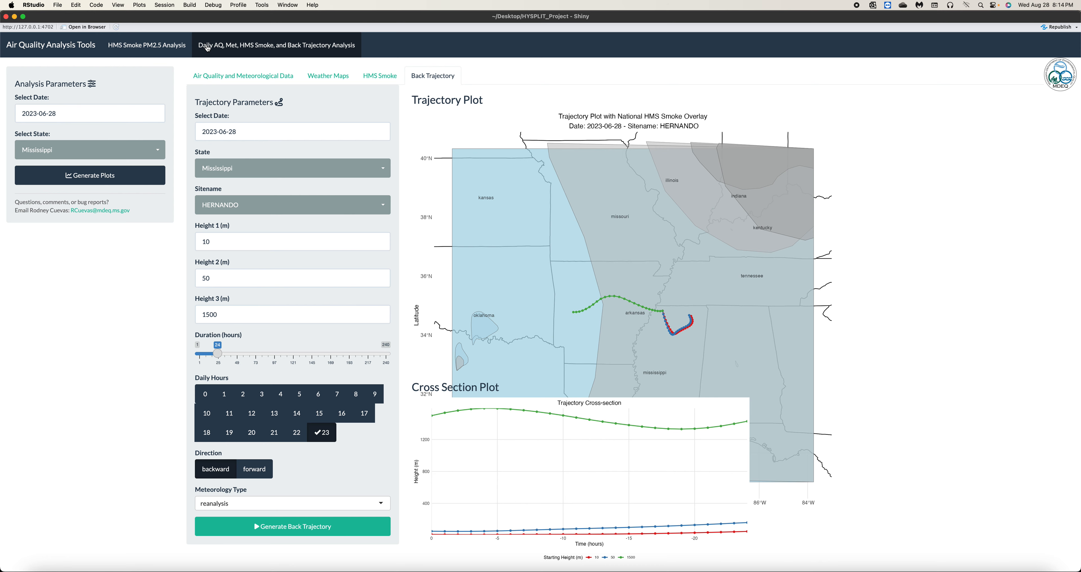
Return to the HMS Smoke PM2.5 Analysis and view the tiering plot for HERNANDO.
{"action": "left_click", "coordinate": [254, 78]}
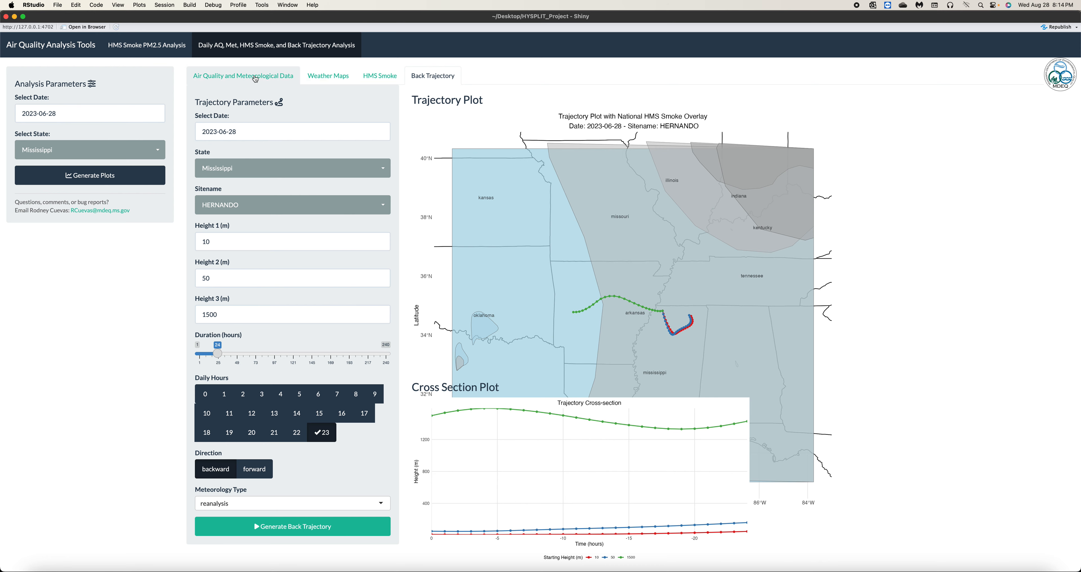
{"action": "left_click", "coordinate": [152, 44]}
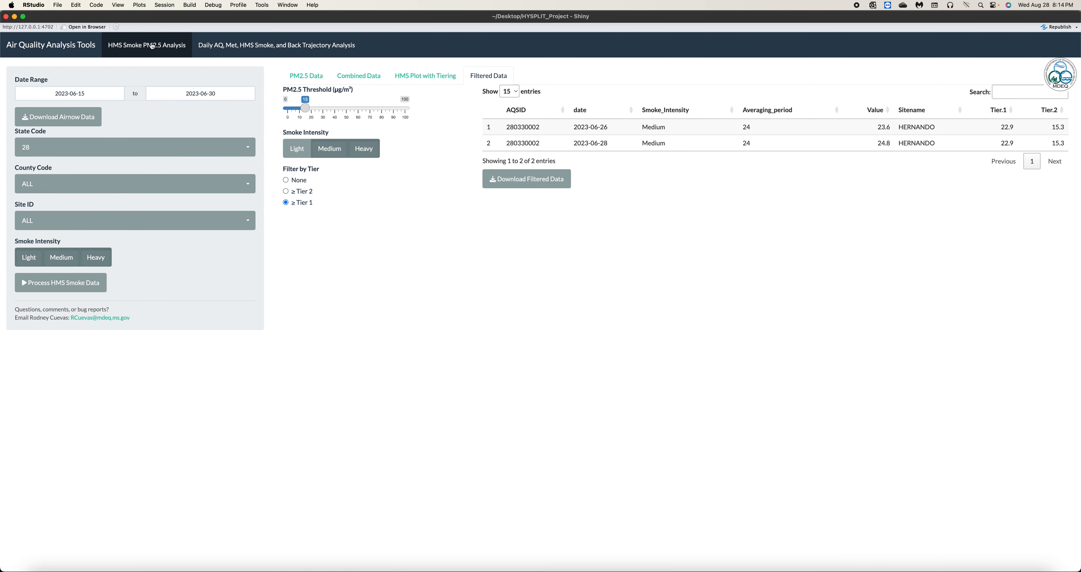
{"action": "left_click", "coordinate": [408, 78]}
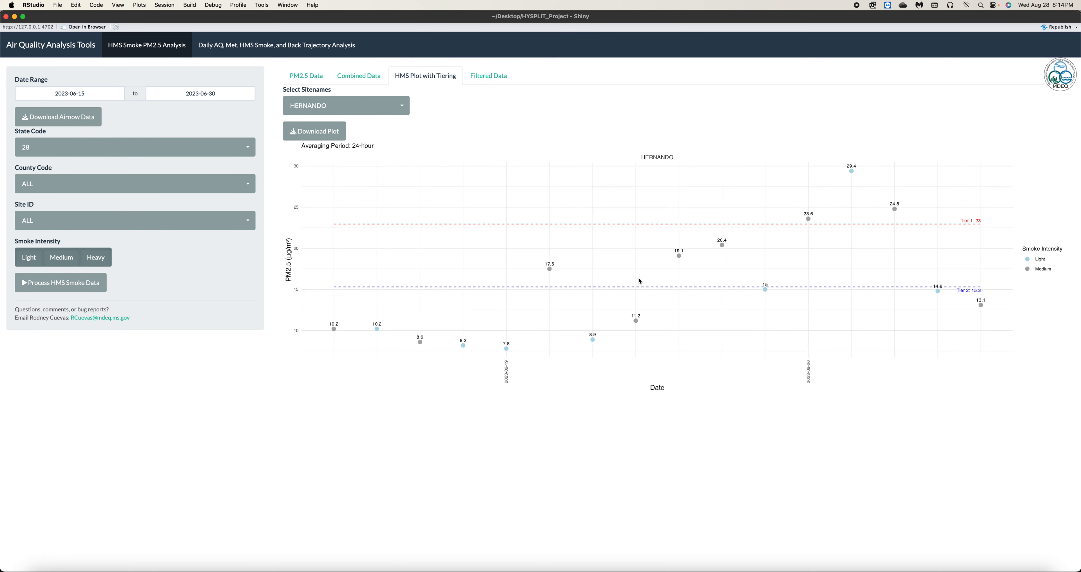